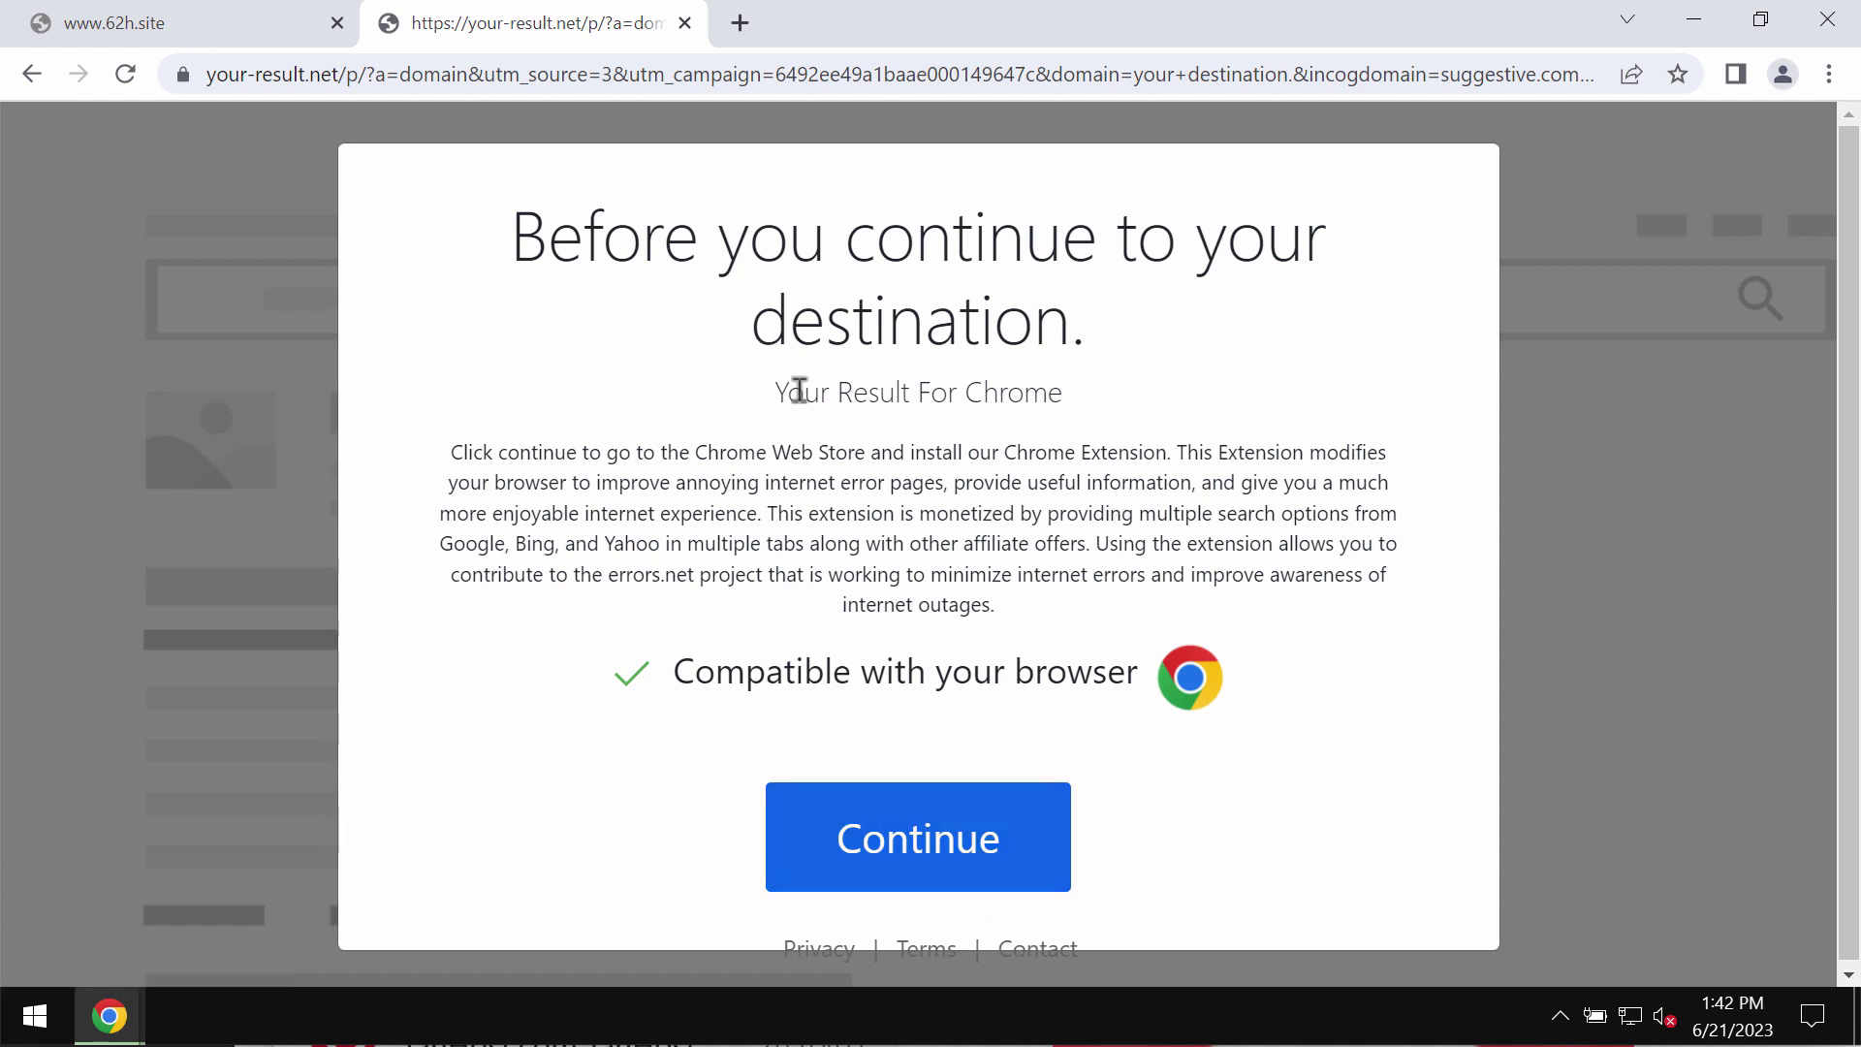
Continue past the your-result.net prompt to open its extension's Chrome Web Store page.
click(955, 876)
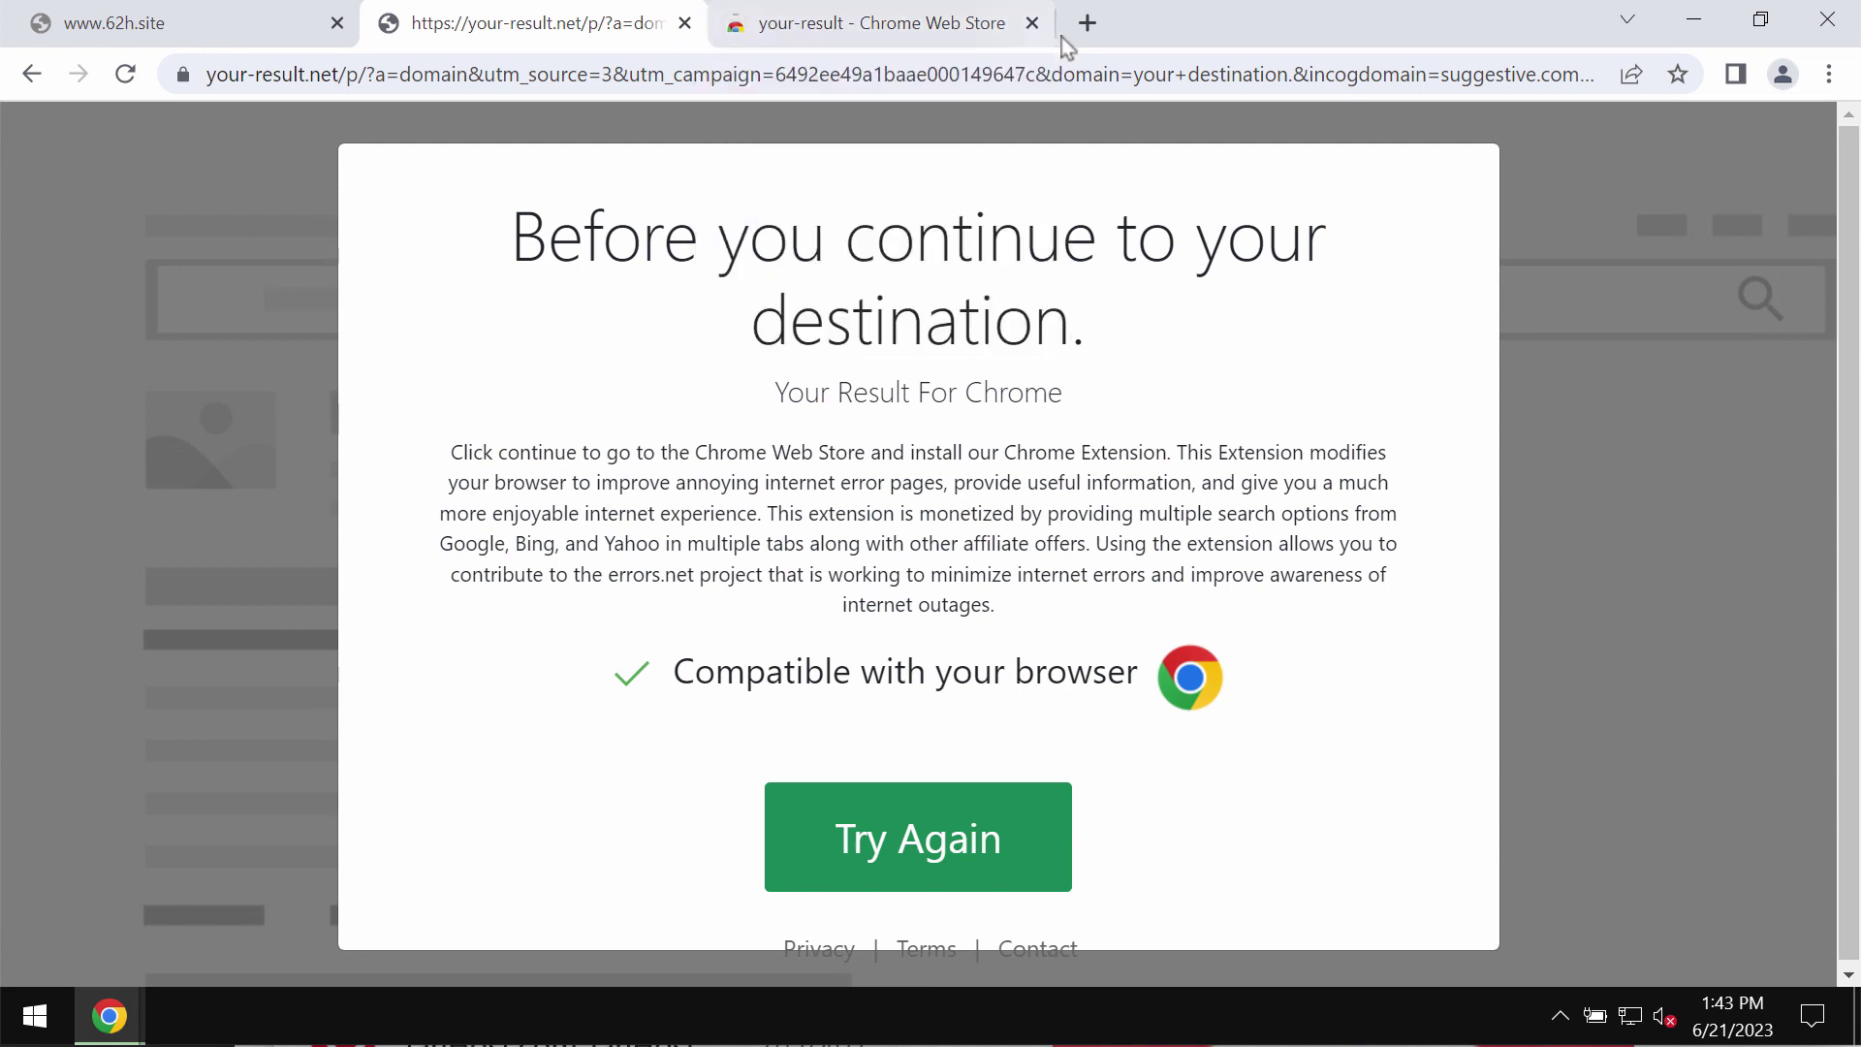
click(1034, 23)
click(274, 31)
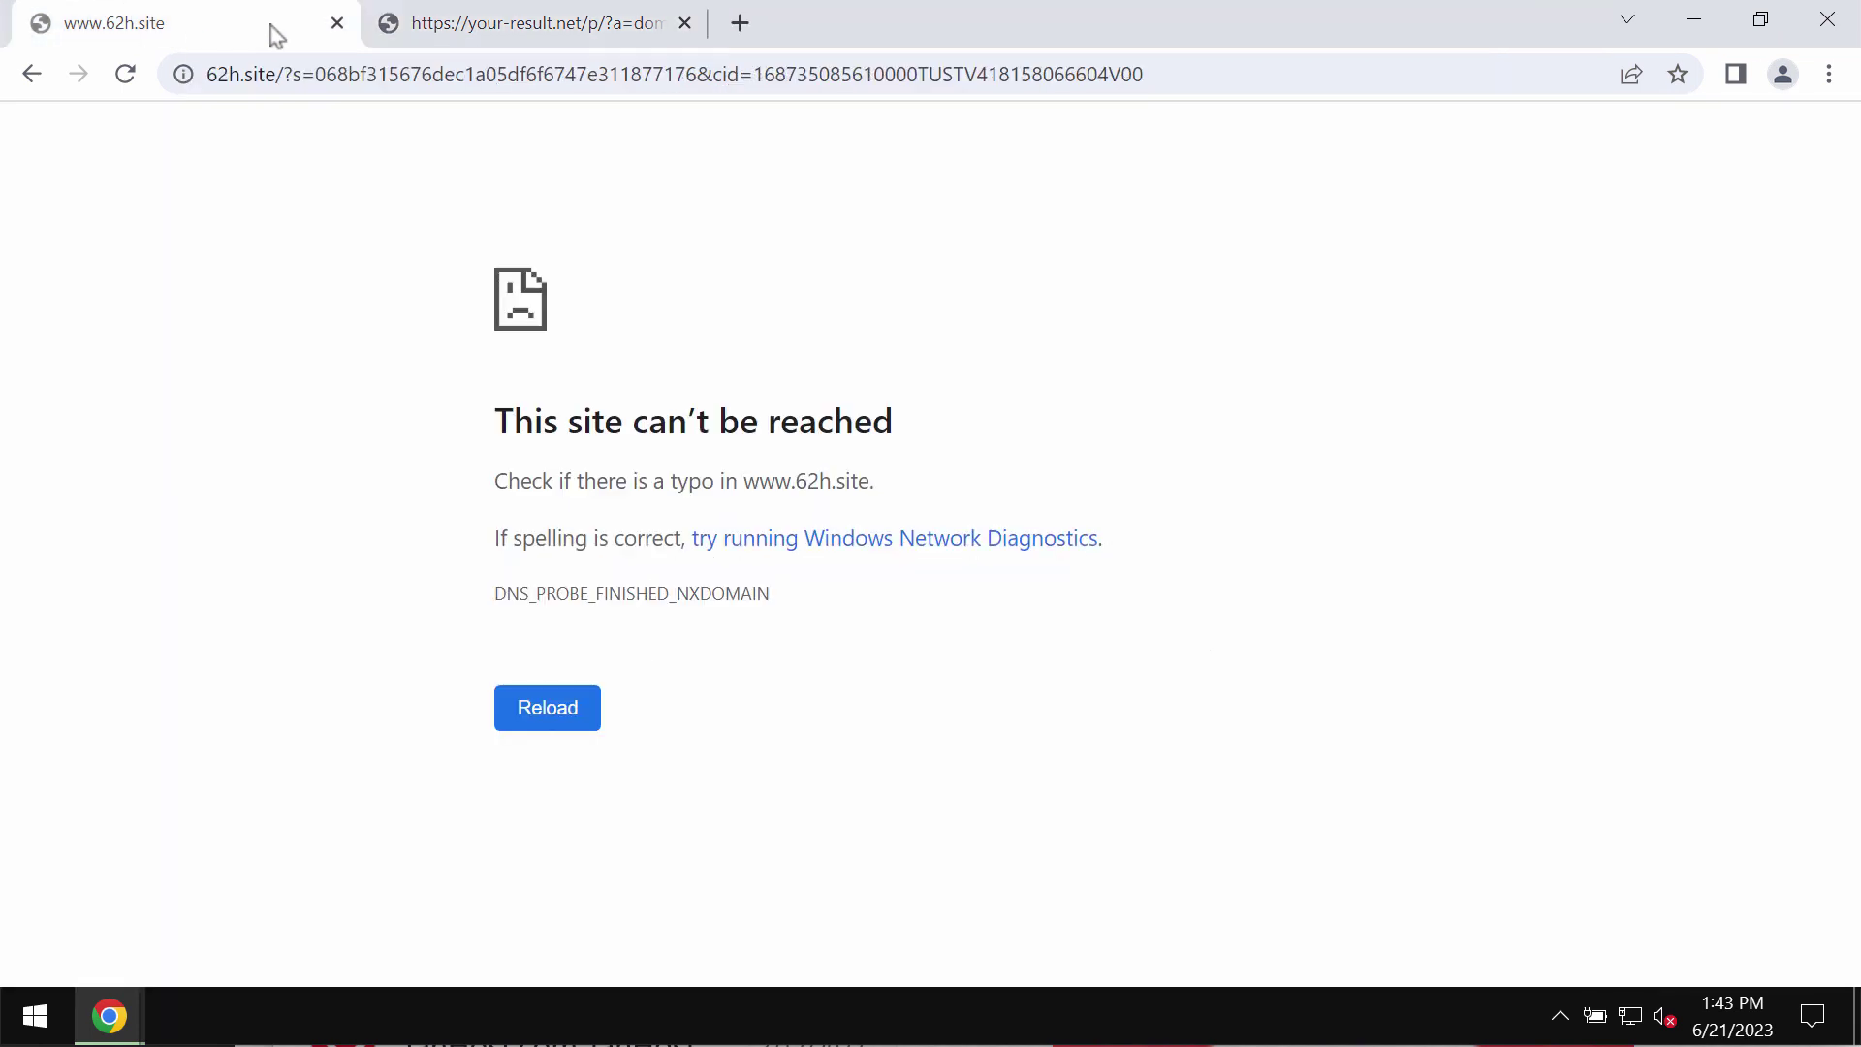
click(337, 24)
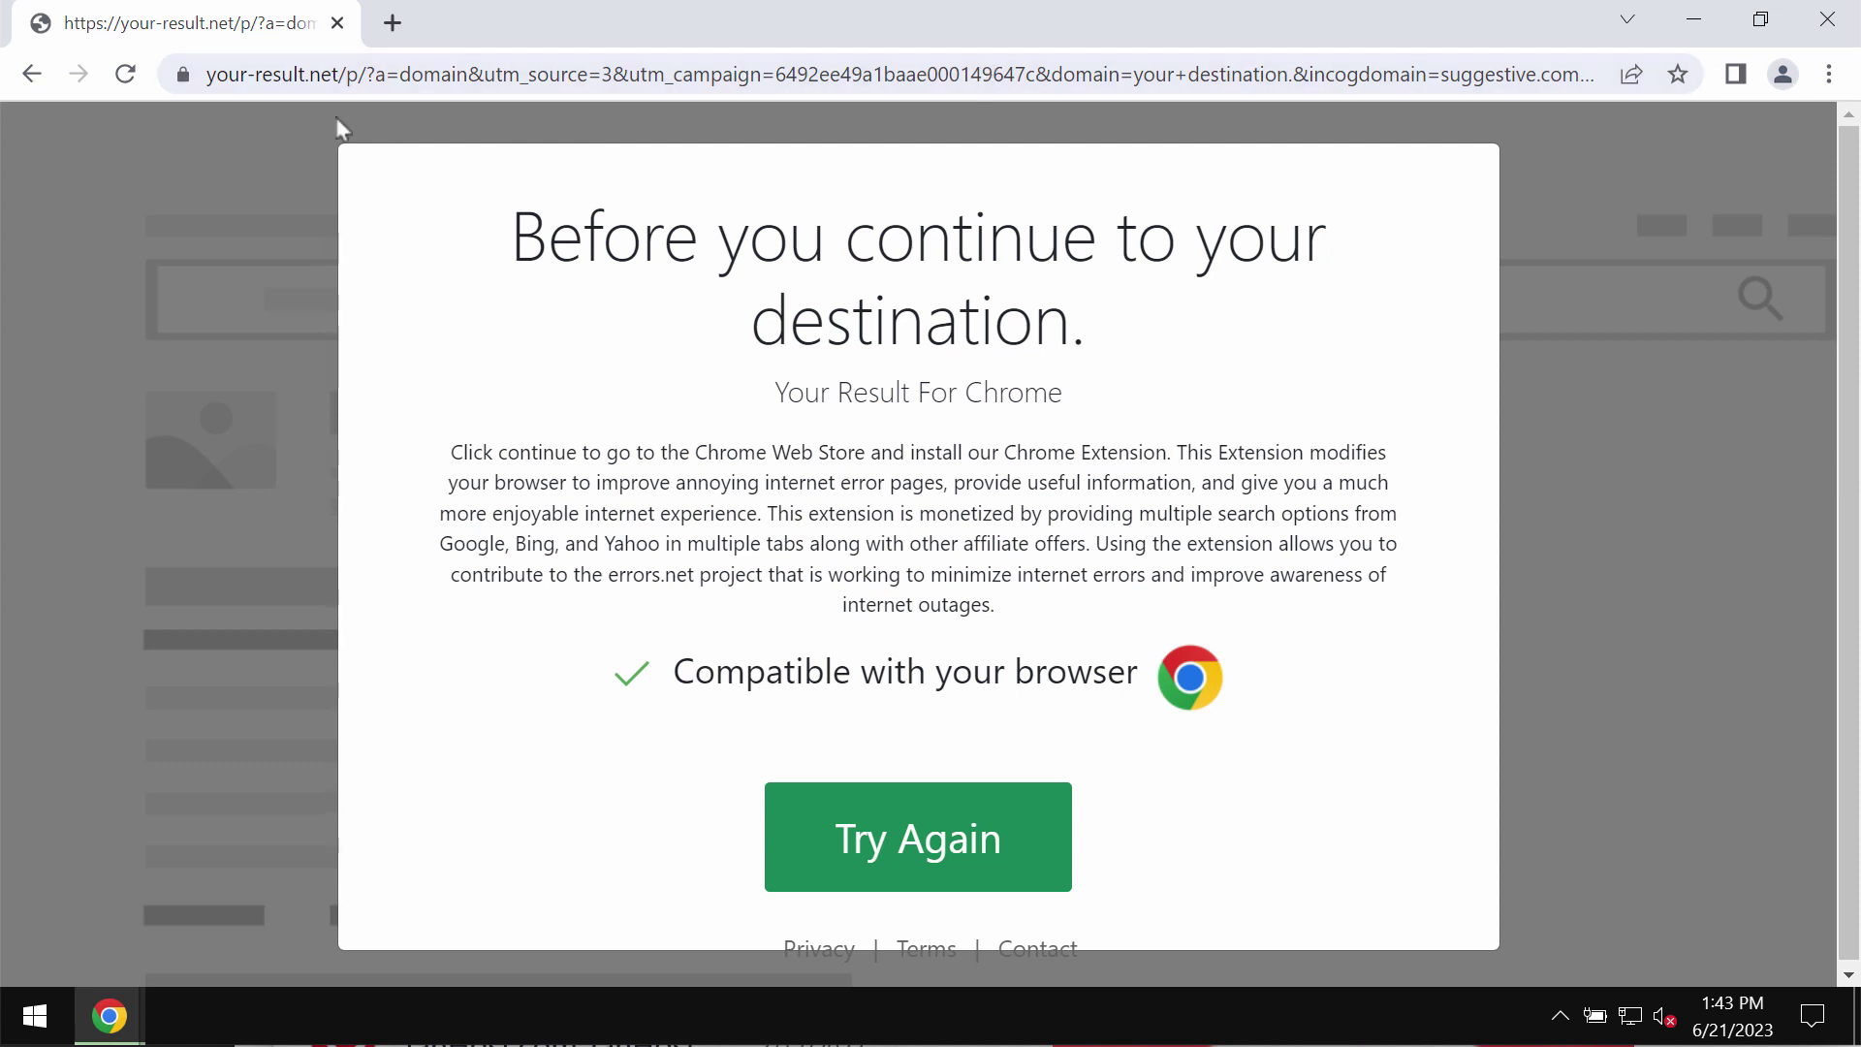
double_click(275, 80)
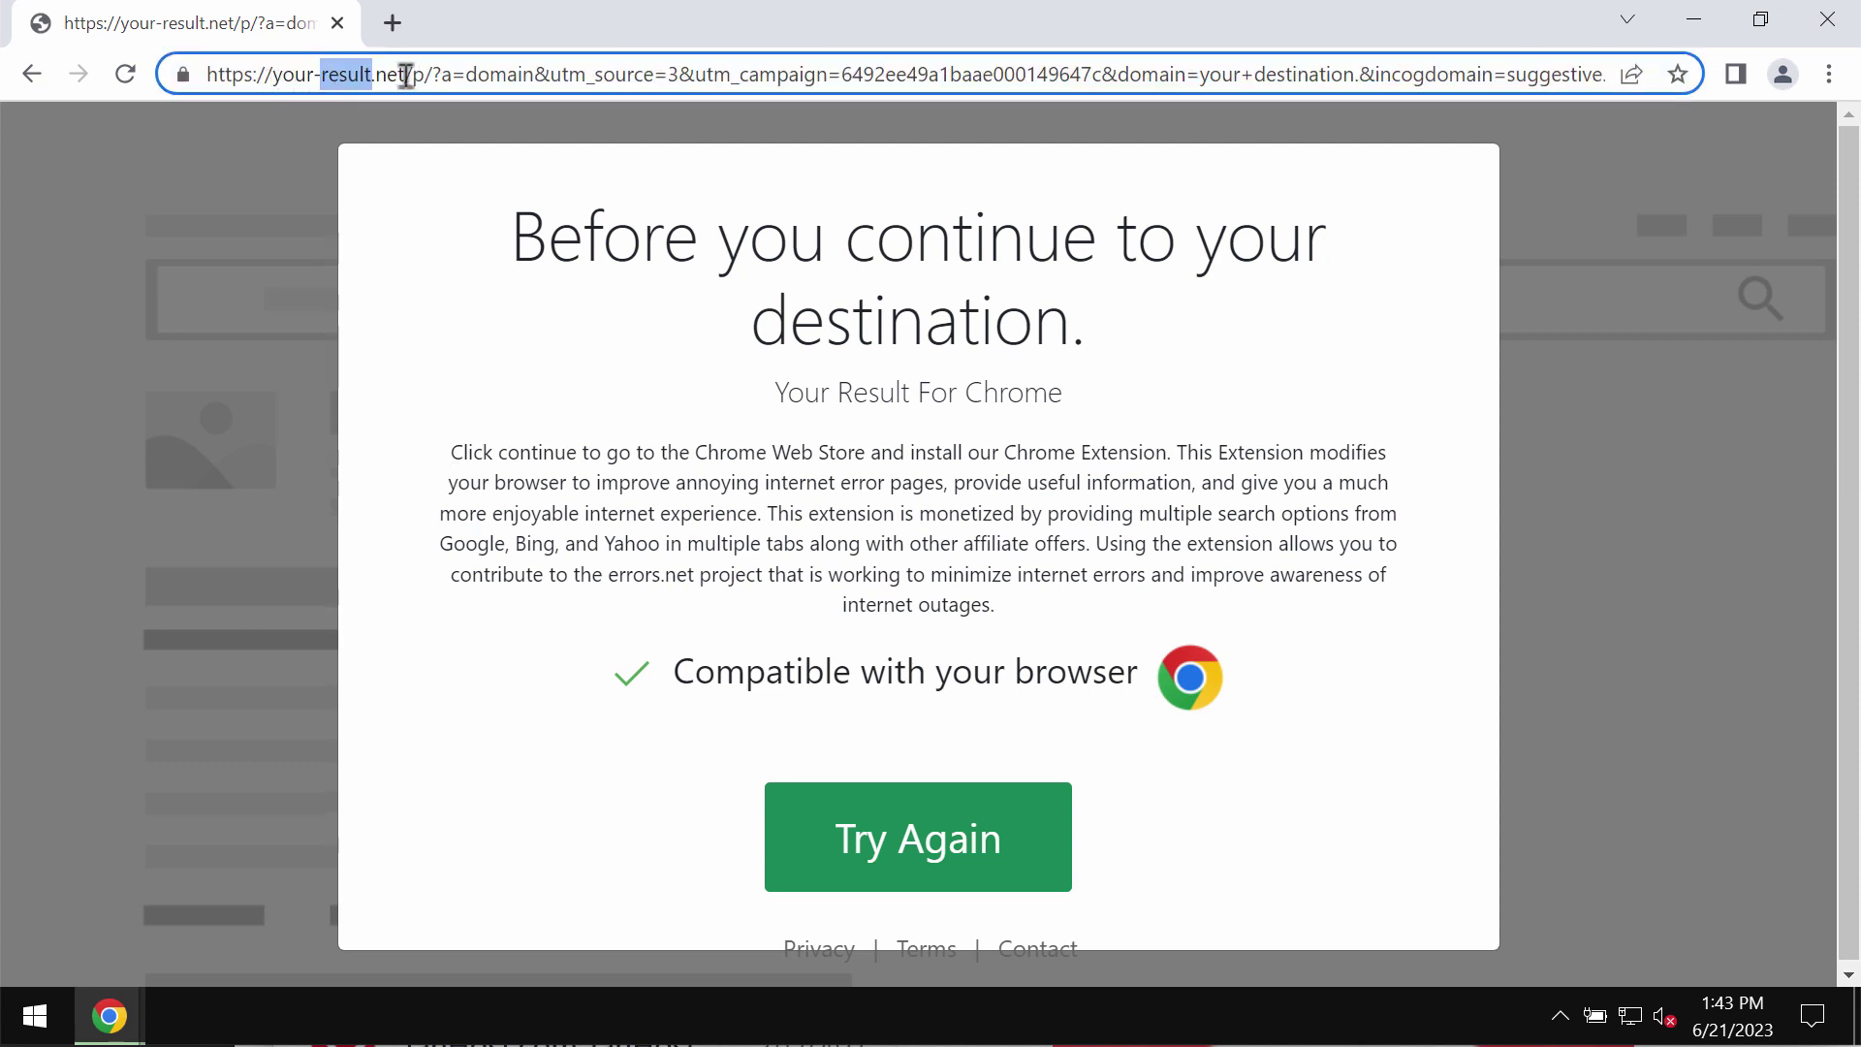
drag(407, 76, 263, 76)
click(523, 75)
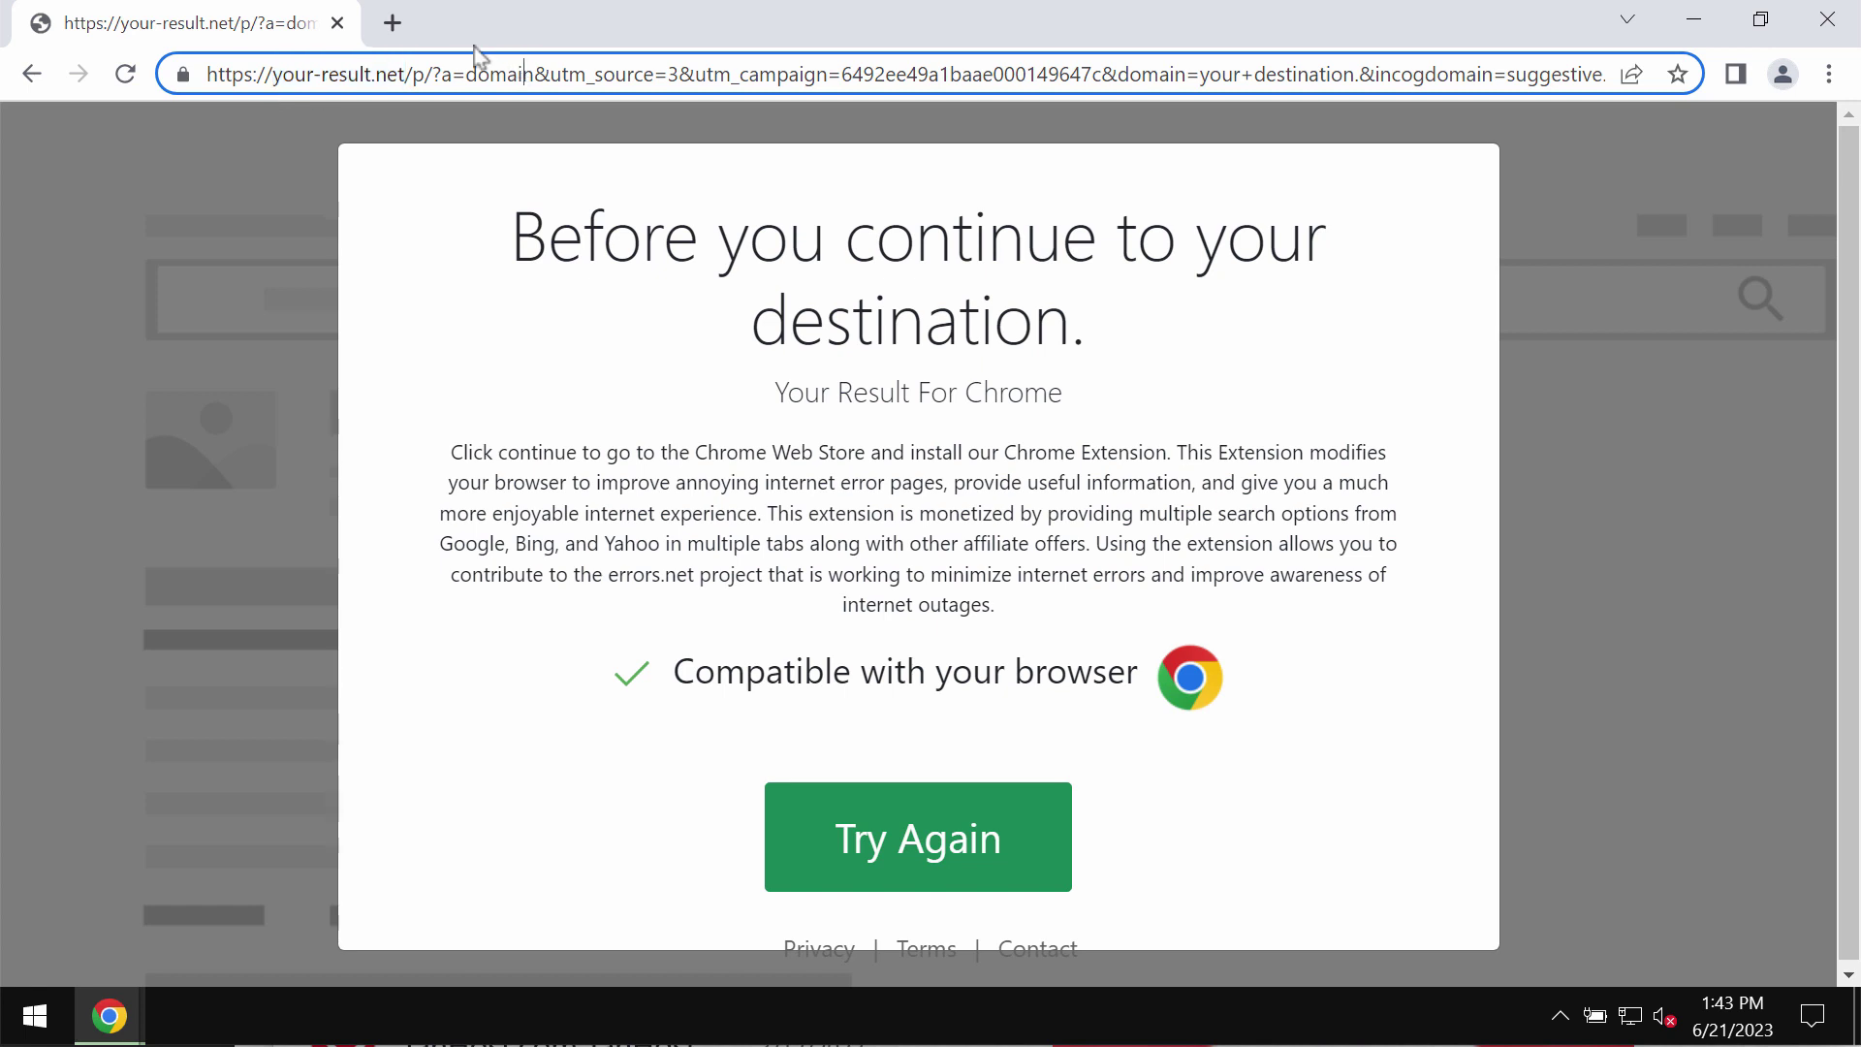
Load combocleaner.com in a new tab, close the your-result.net tab, and open another new tab.
click(393, 22)
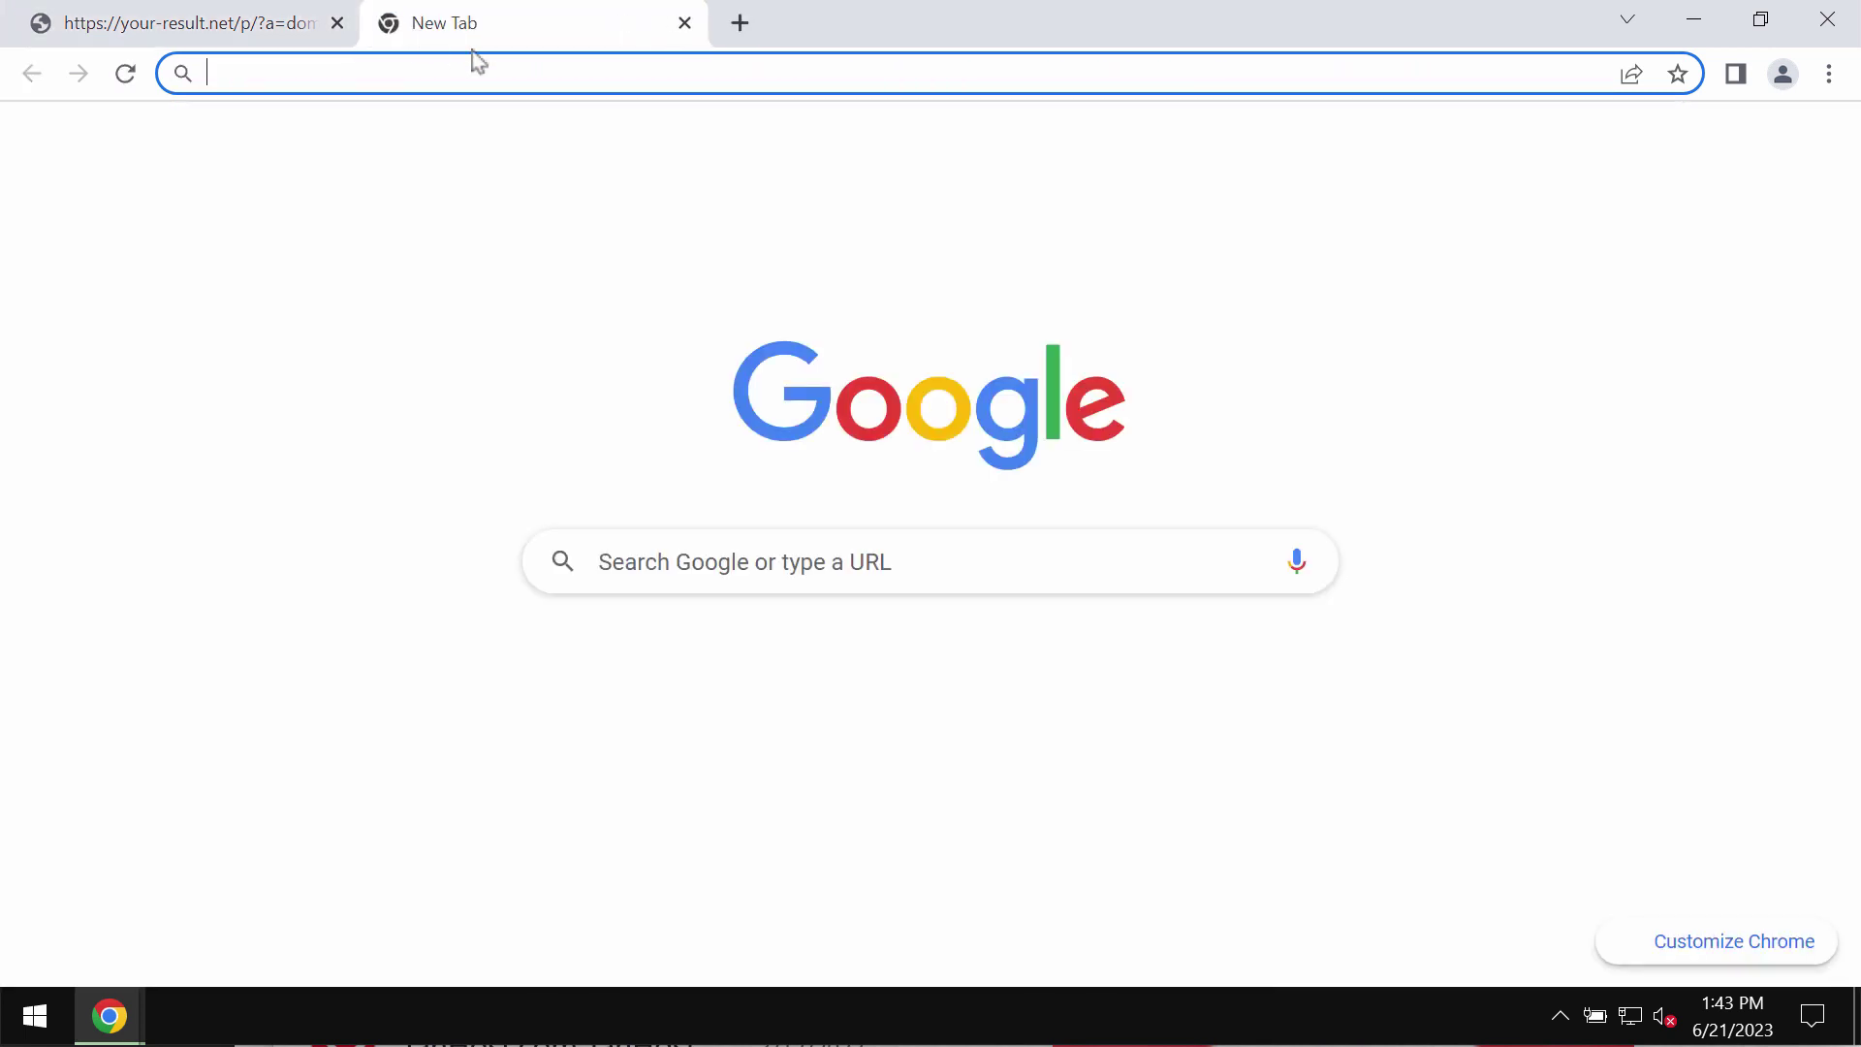
text(c)
key(Return)
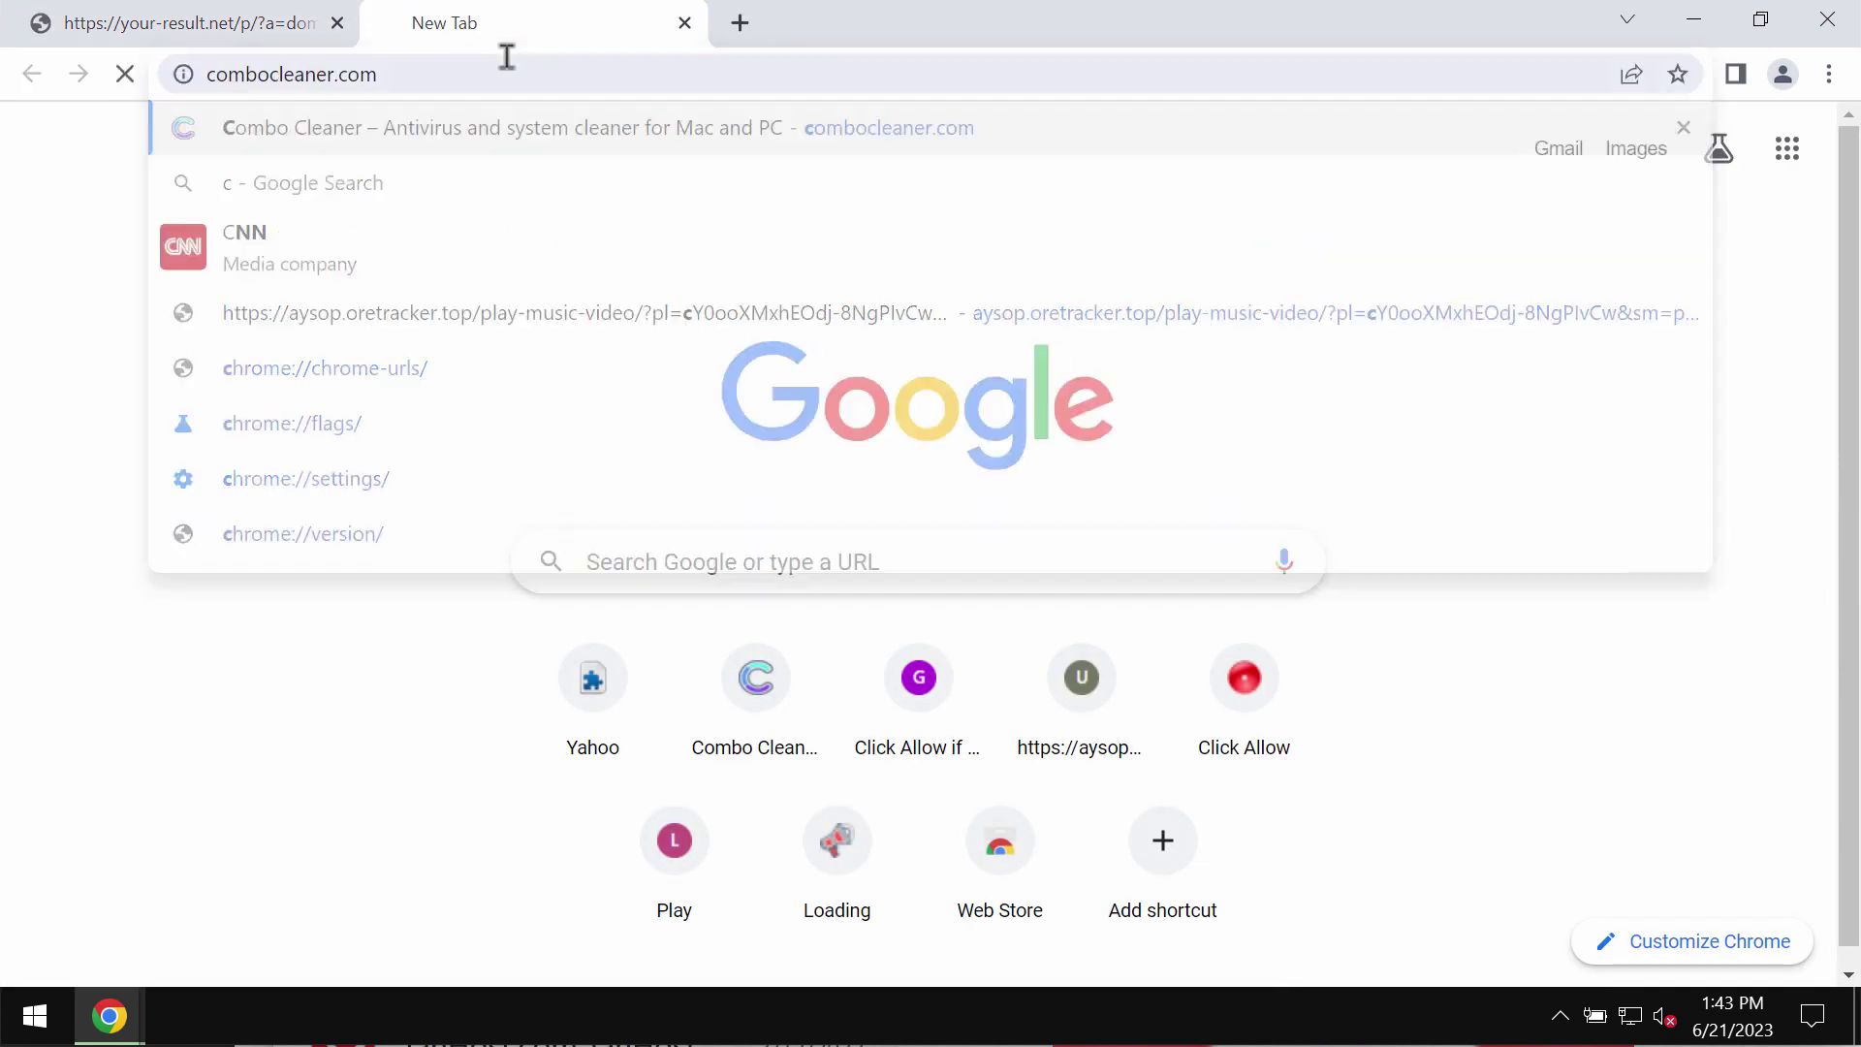
click(337, 22)
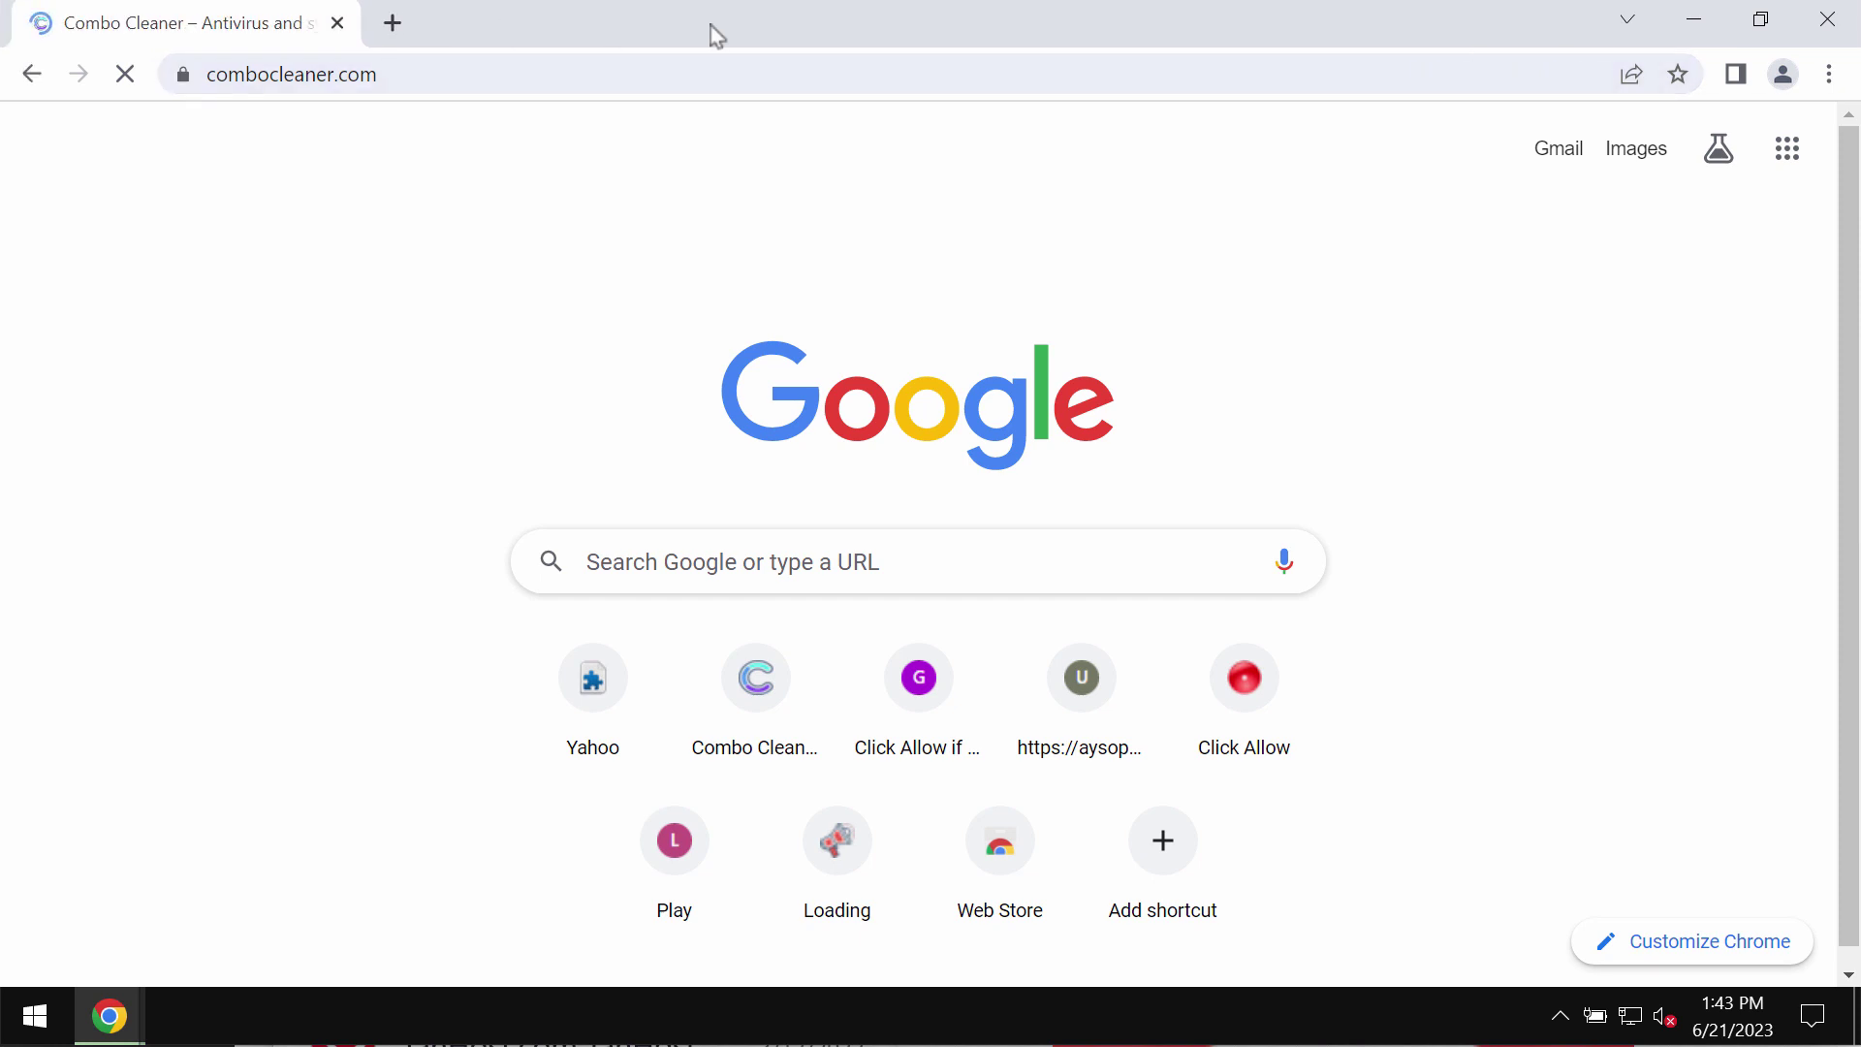
click(393, 22)
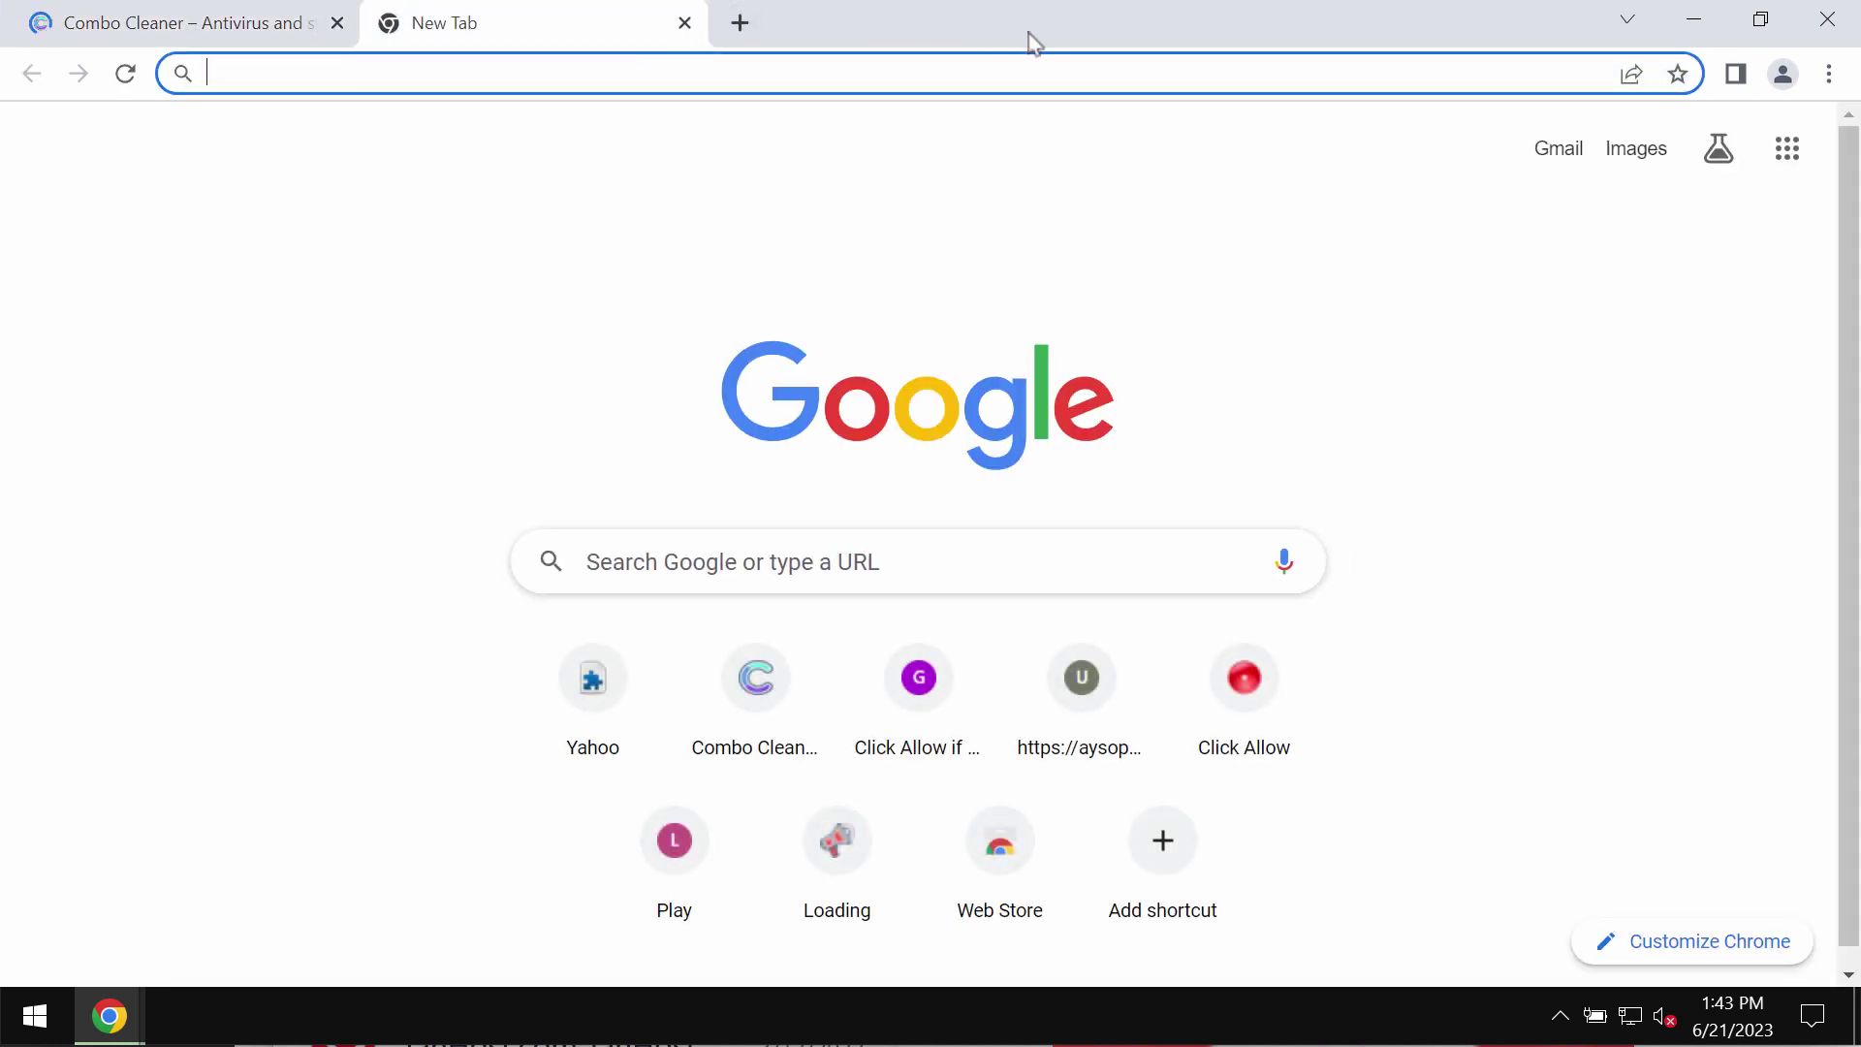
Remove the unlisted 'Apps' extension from the Extensions page, leaving it empty.
click(1828, 73)
mouse_move(1643, 492)
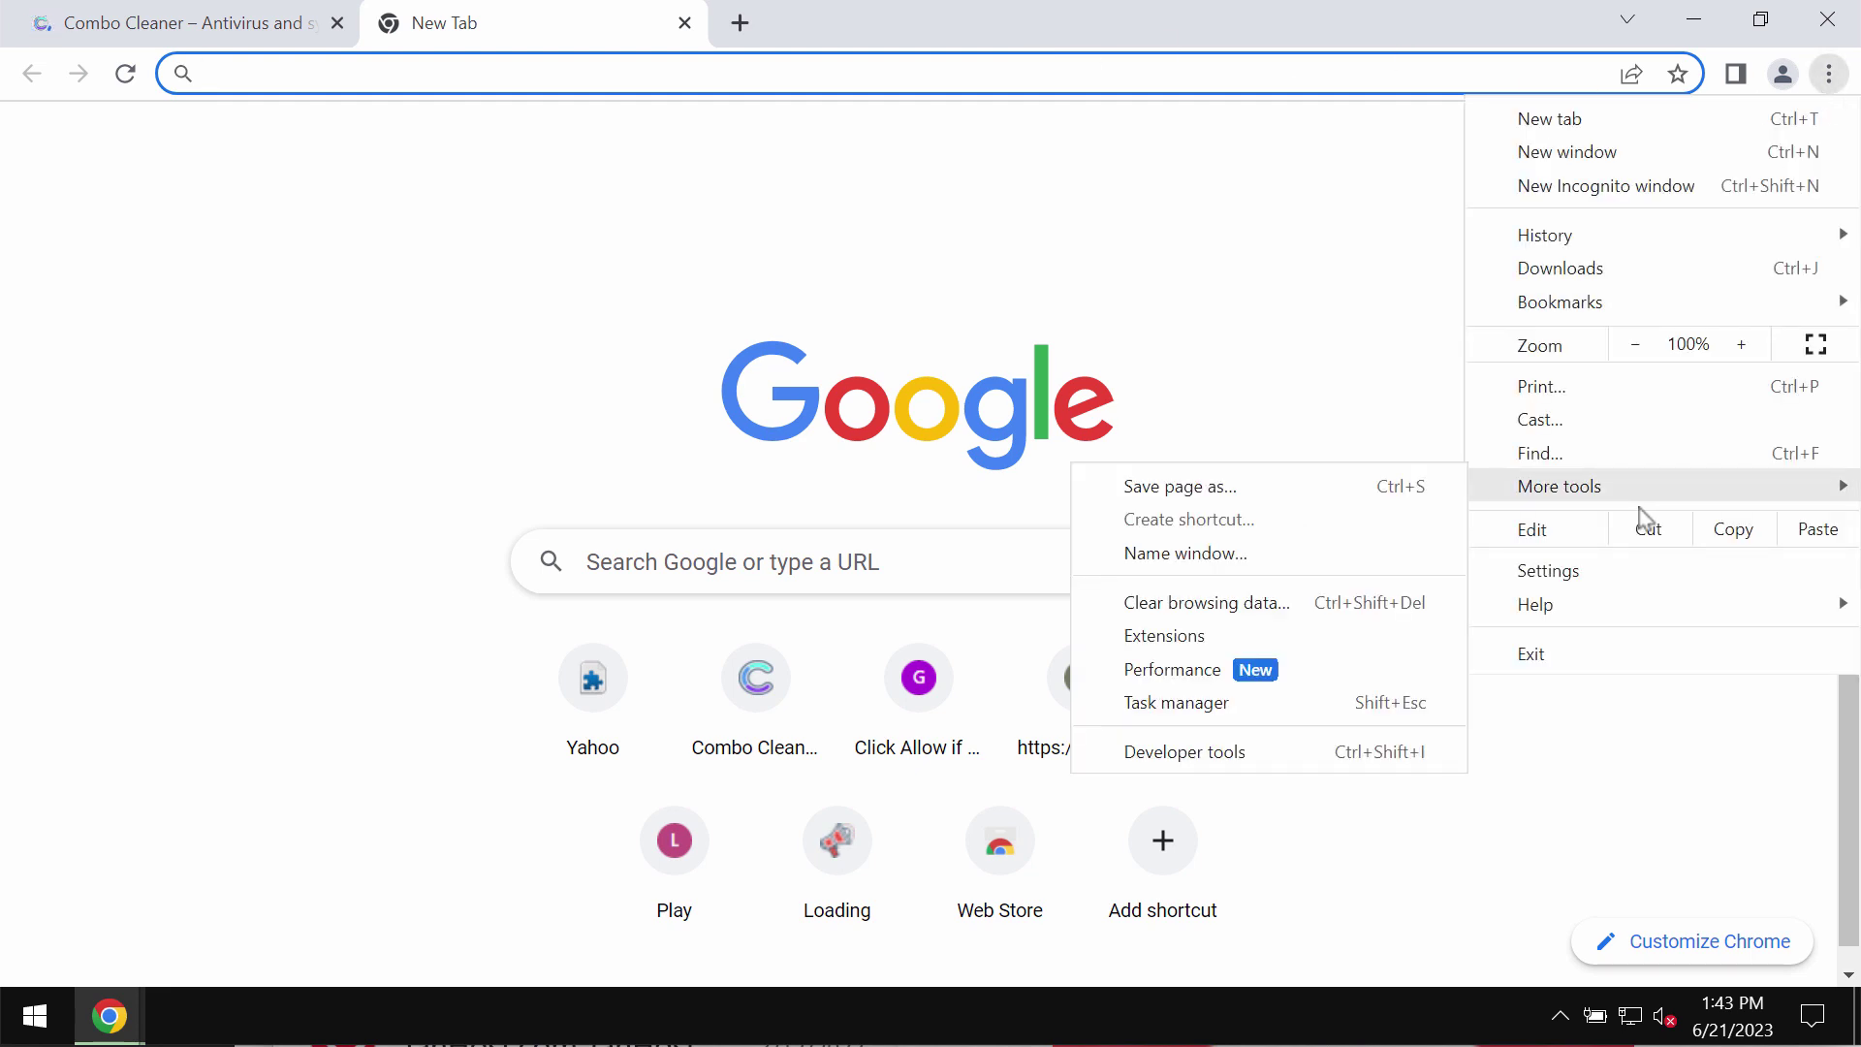
click(1352, 641)
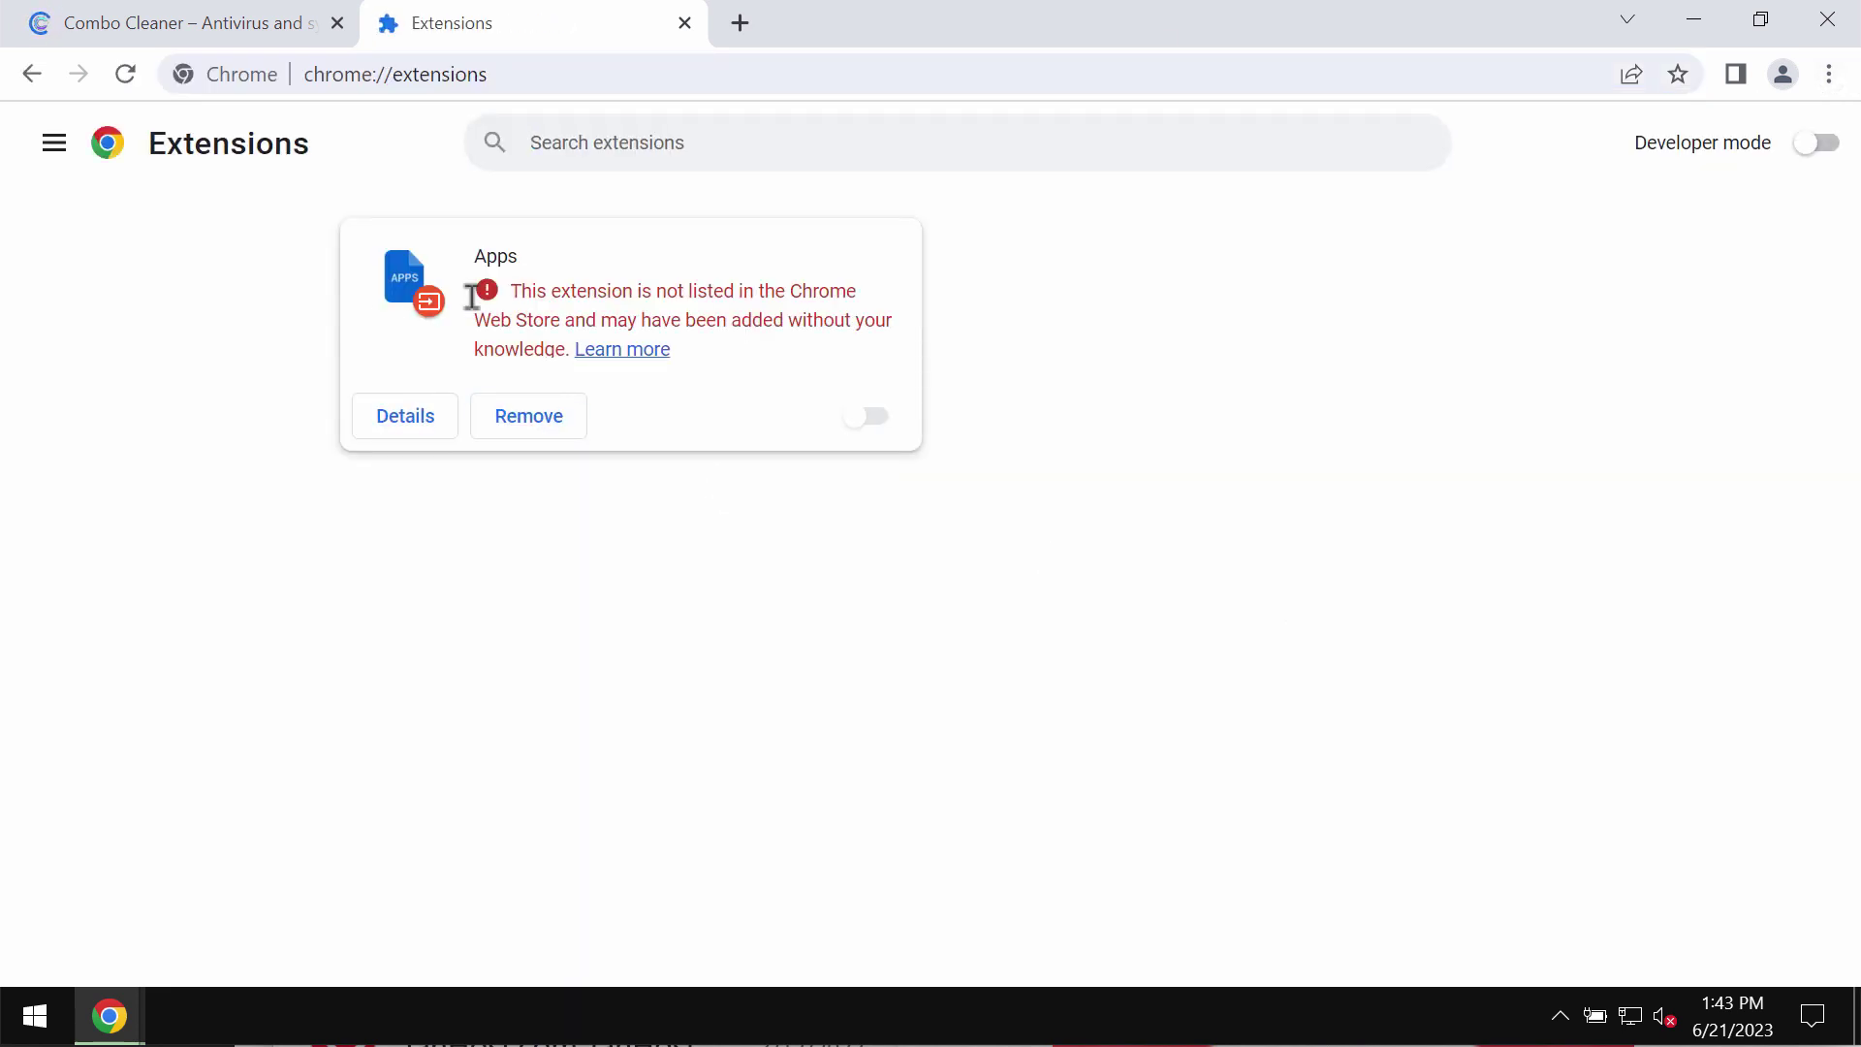
click(528, 415)
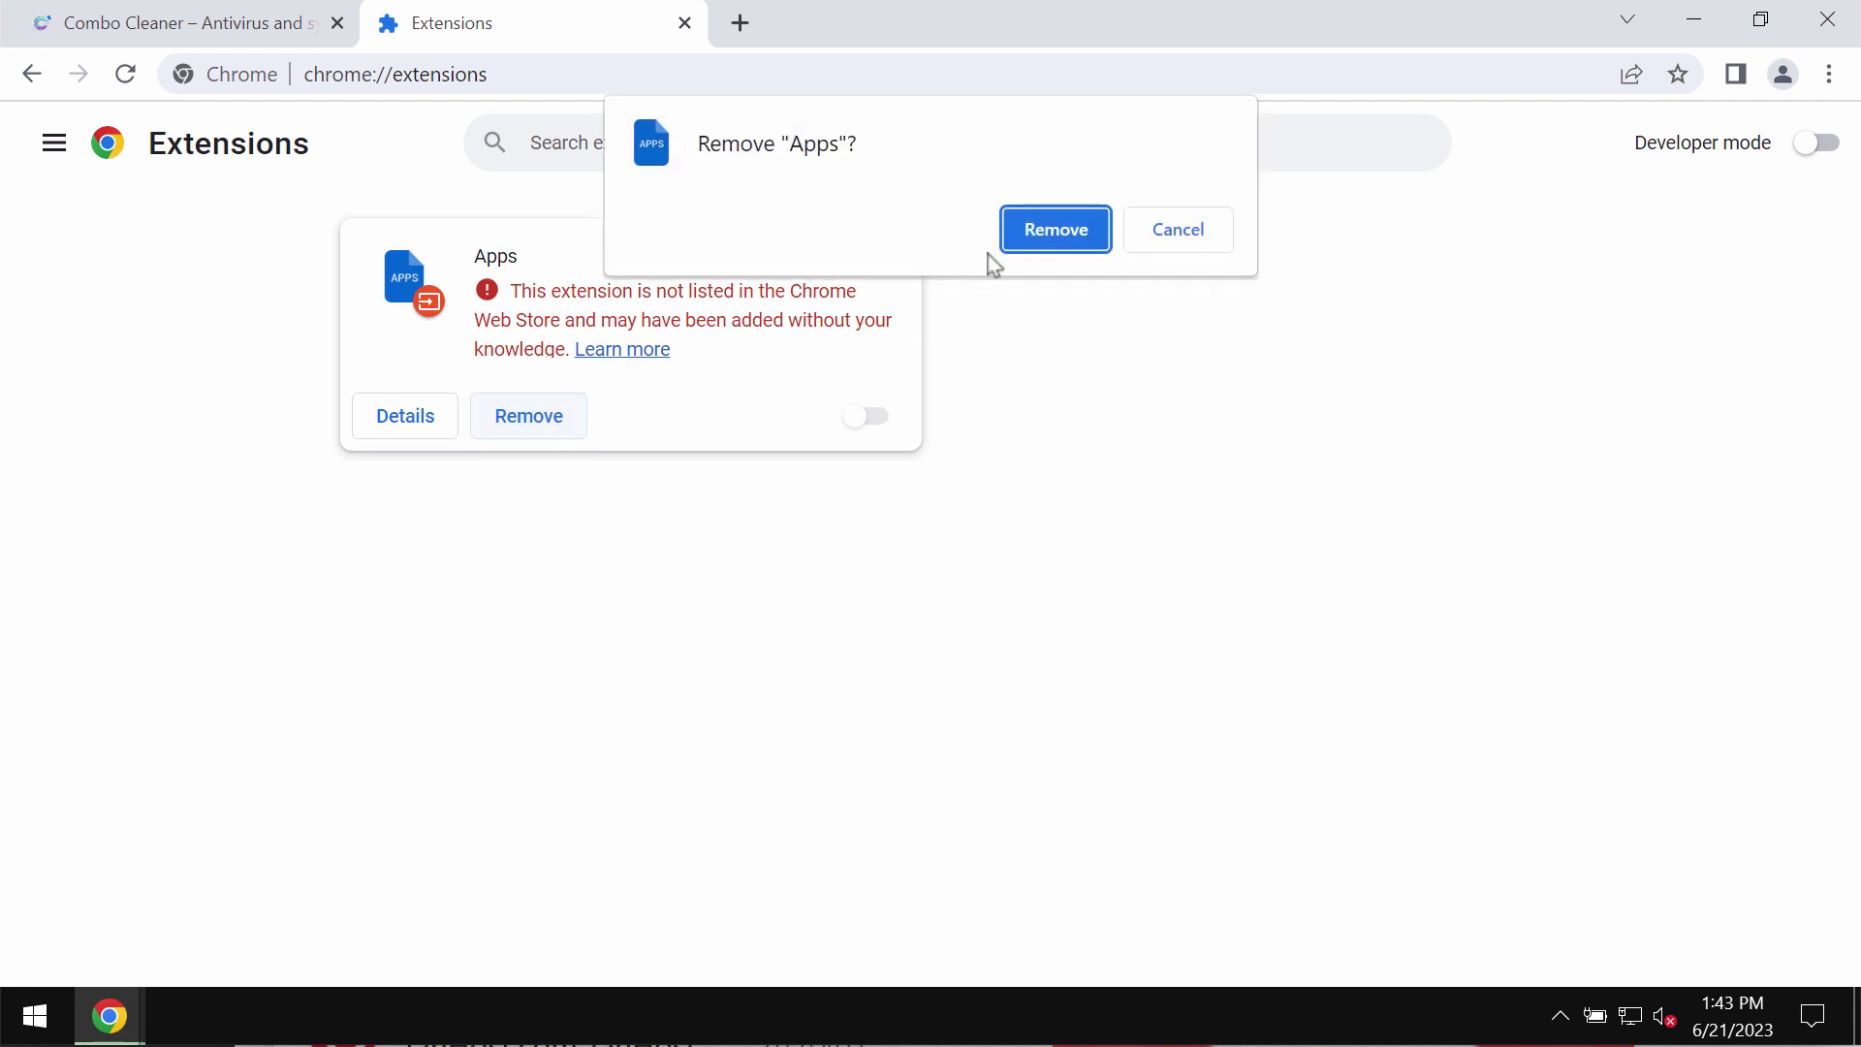
click(1005, 240)
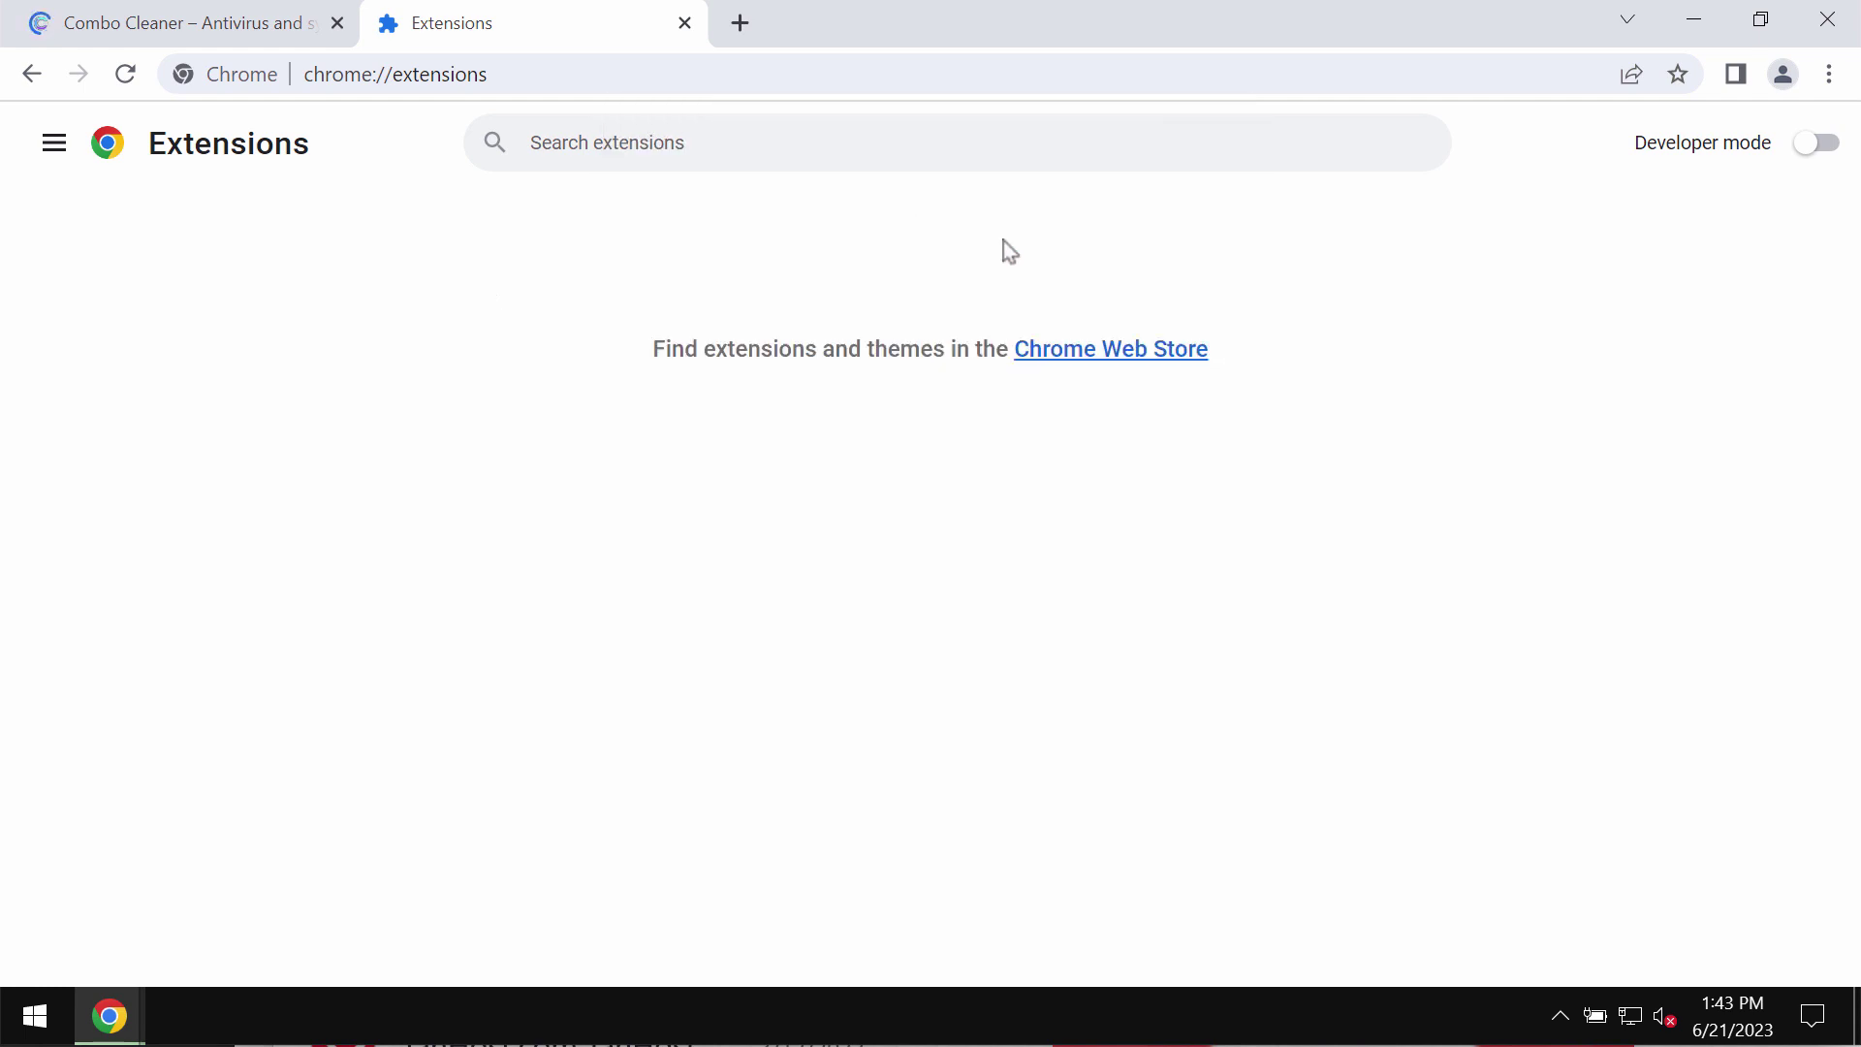
click(617, 75)
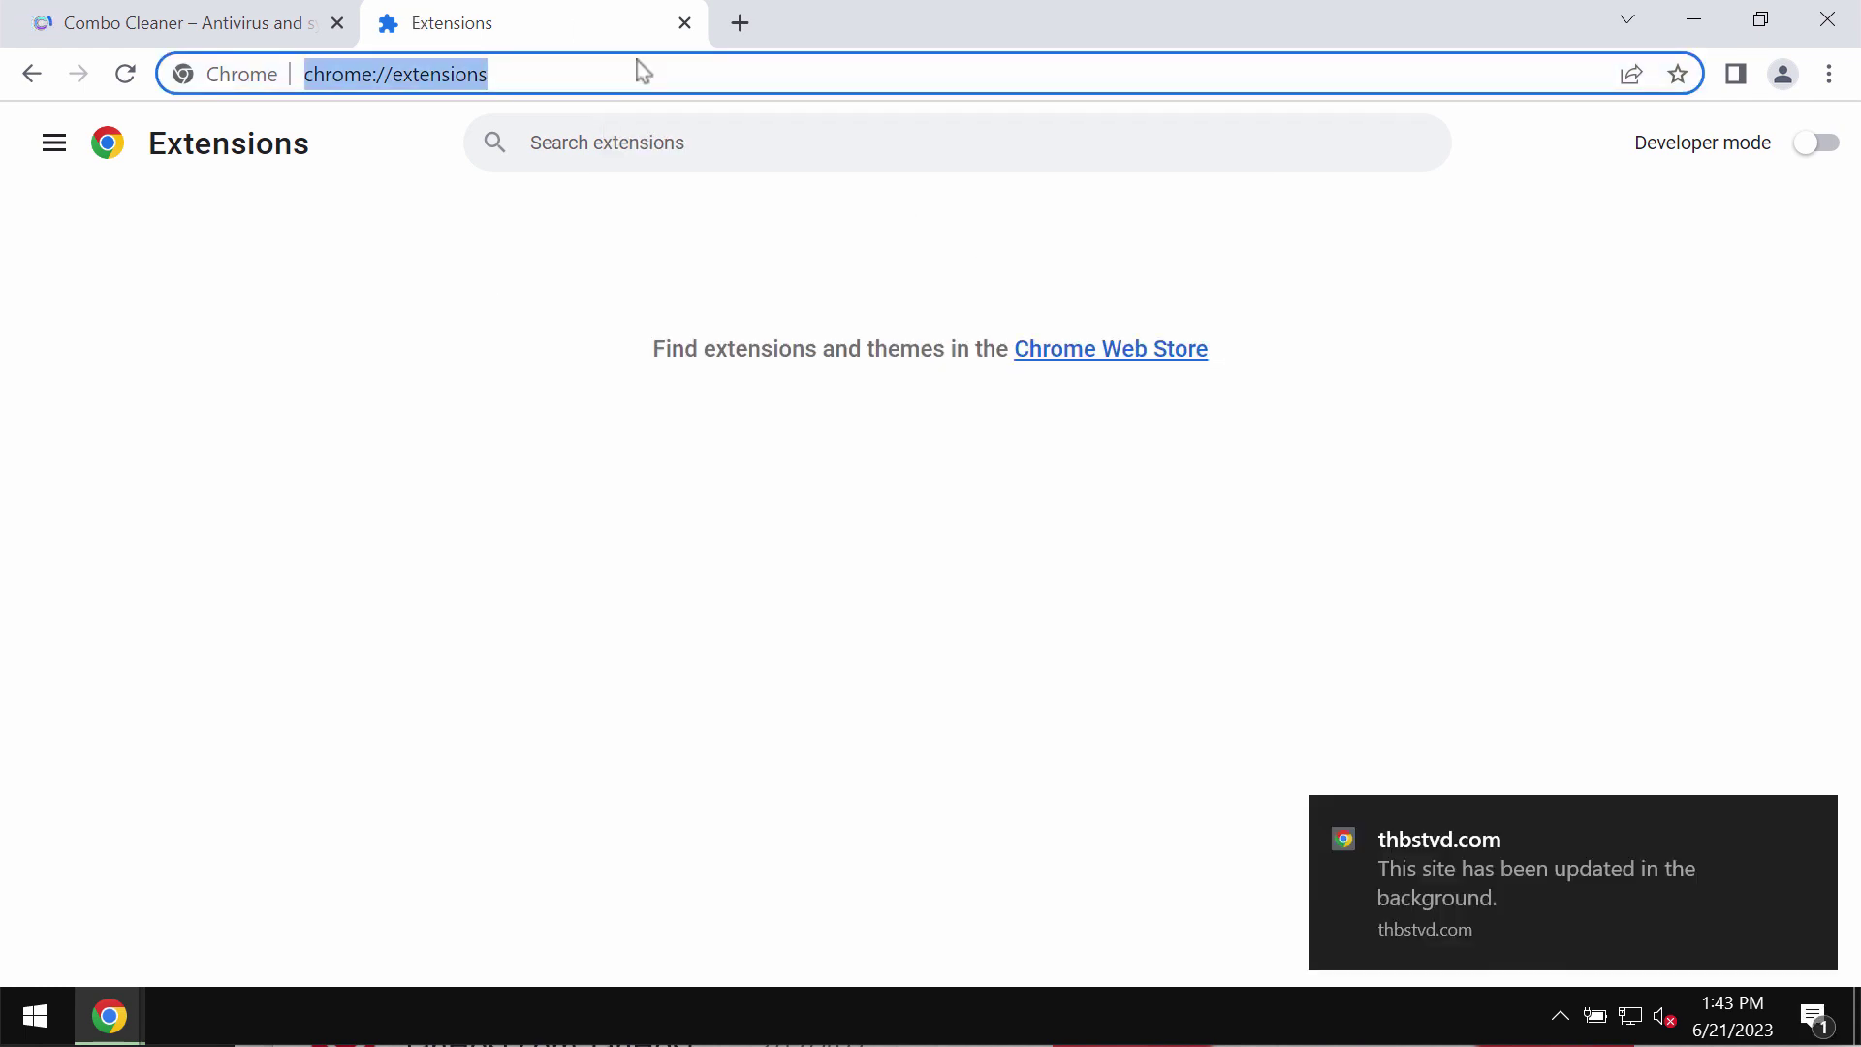
Close the Extensions tab and Anonymous Video Player store popup, leaving Chrome minimized on combocleaner.com.
click(686, 23)
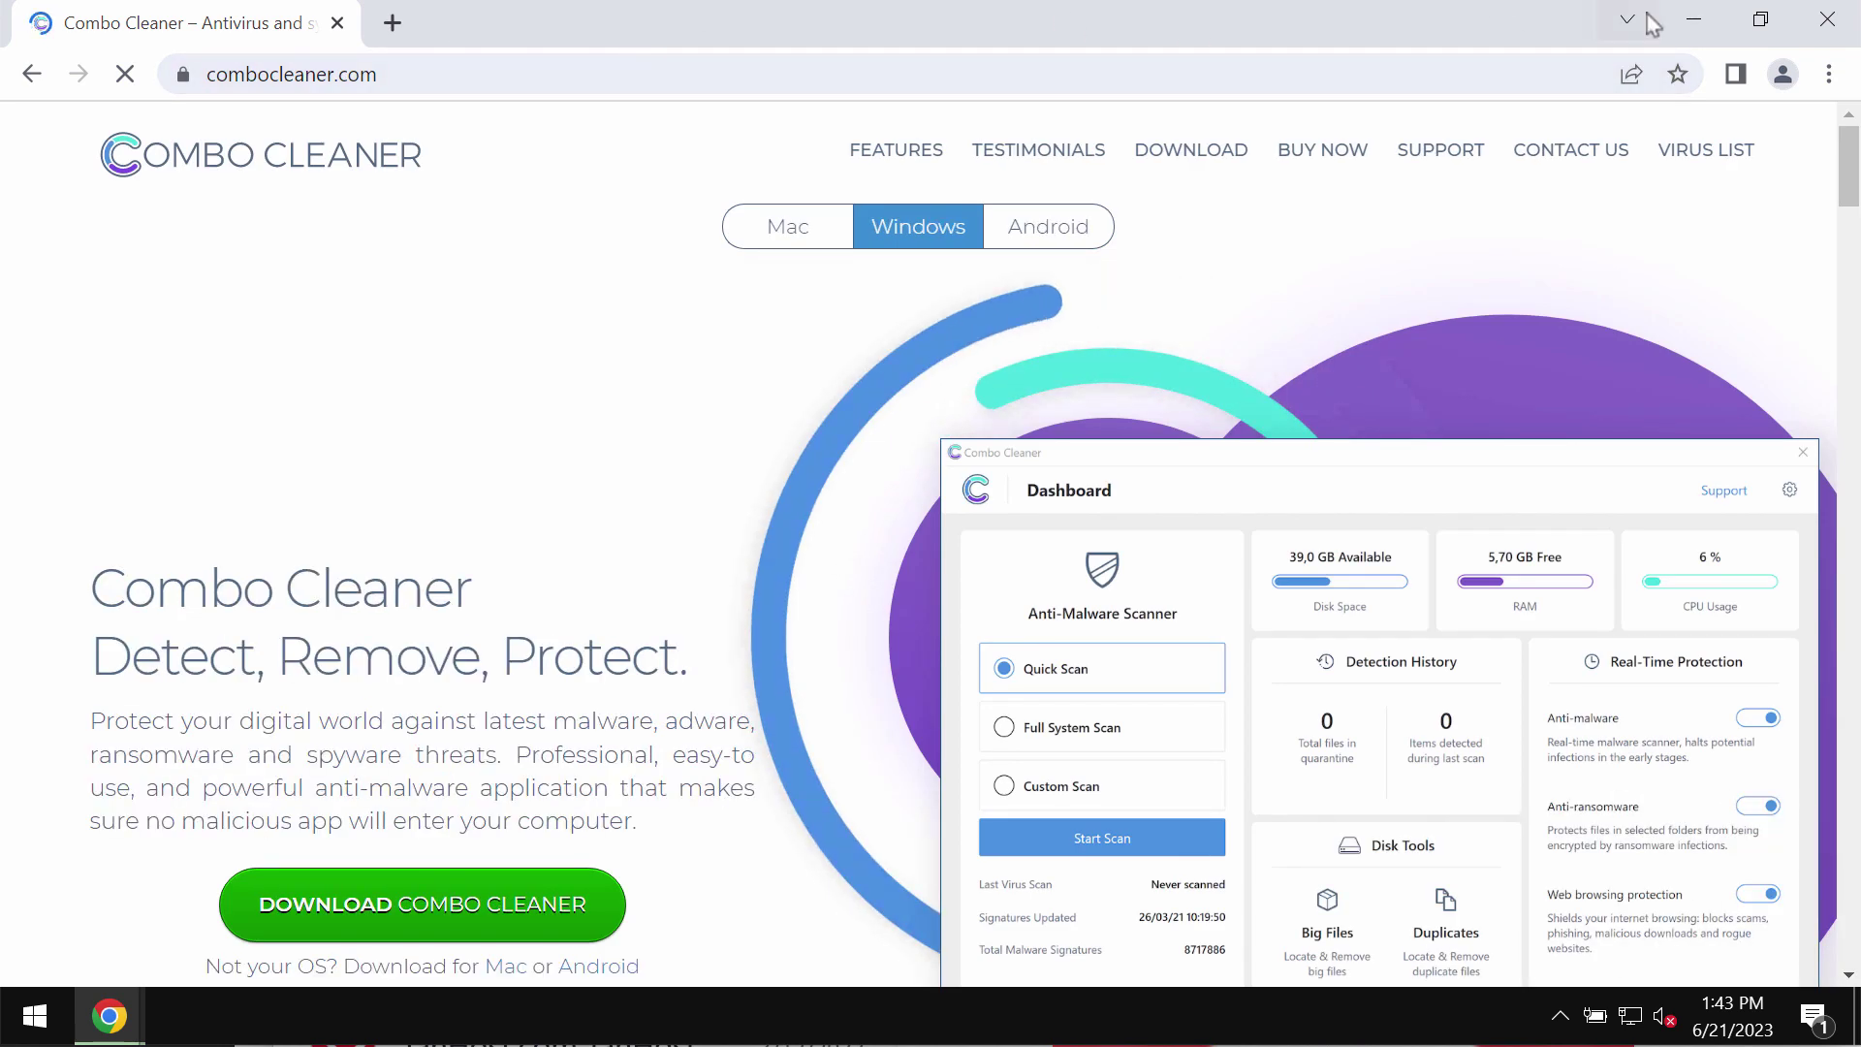
click(1695, 27)
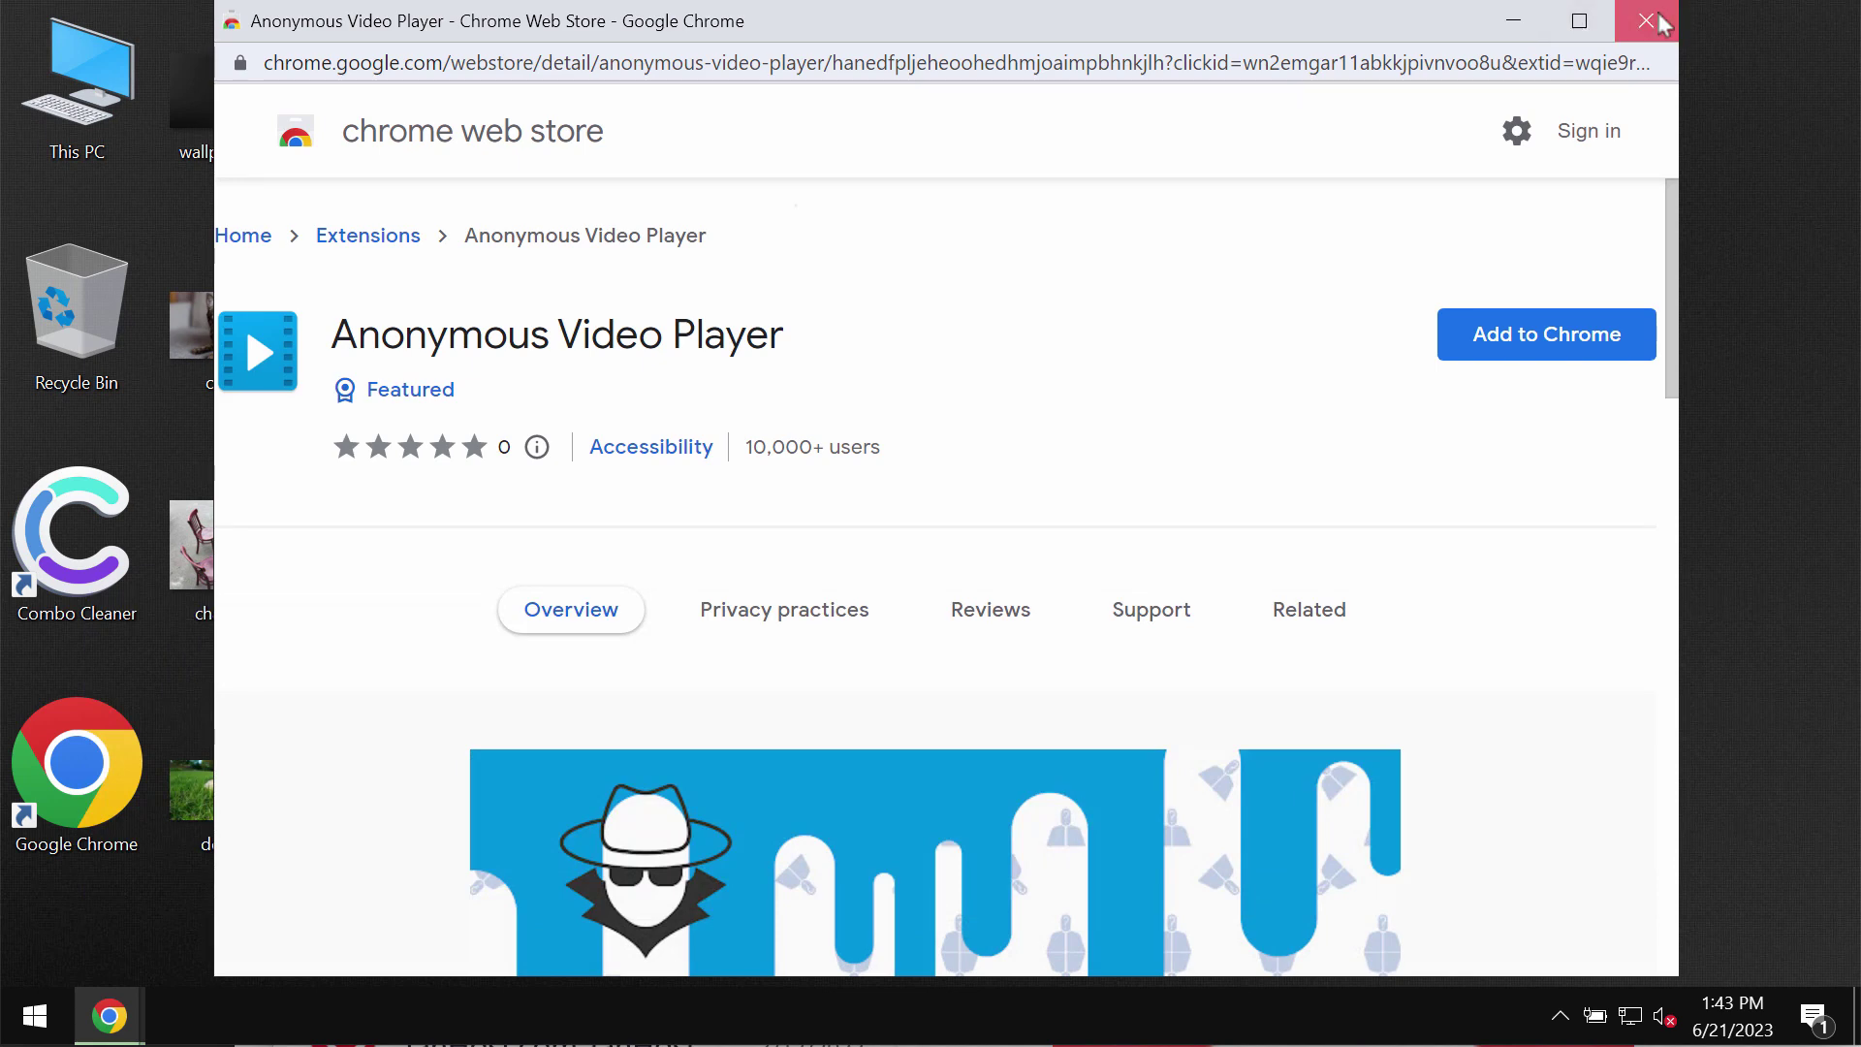
click(1656, 24)
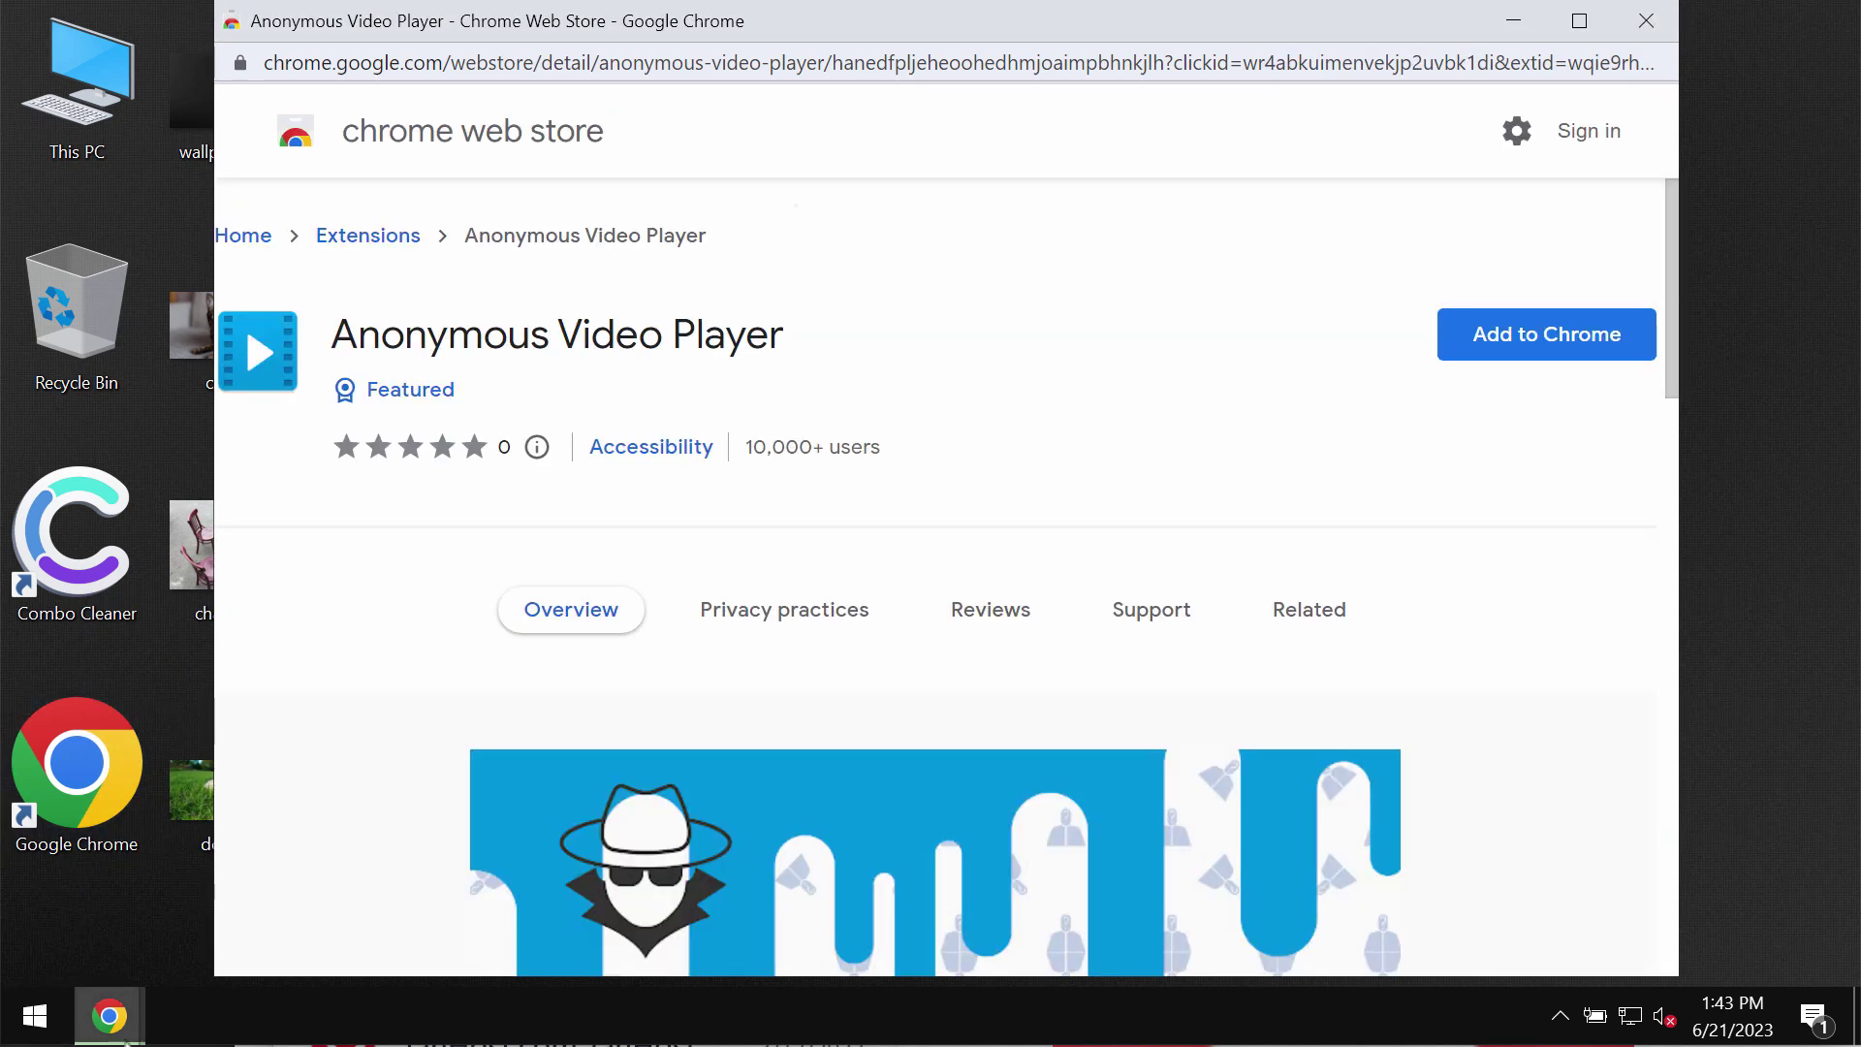
mouse_move(136, 1035)
click(209, 921)
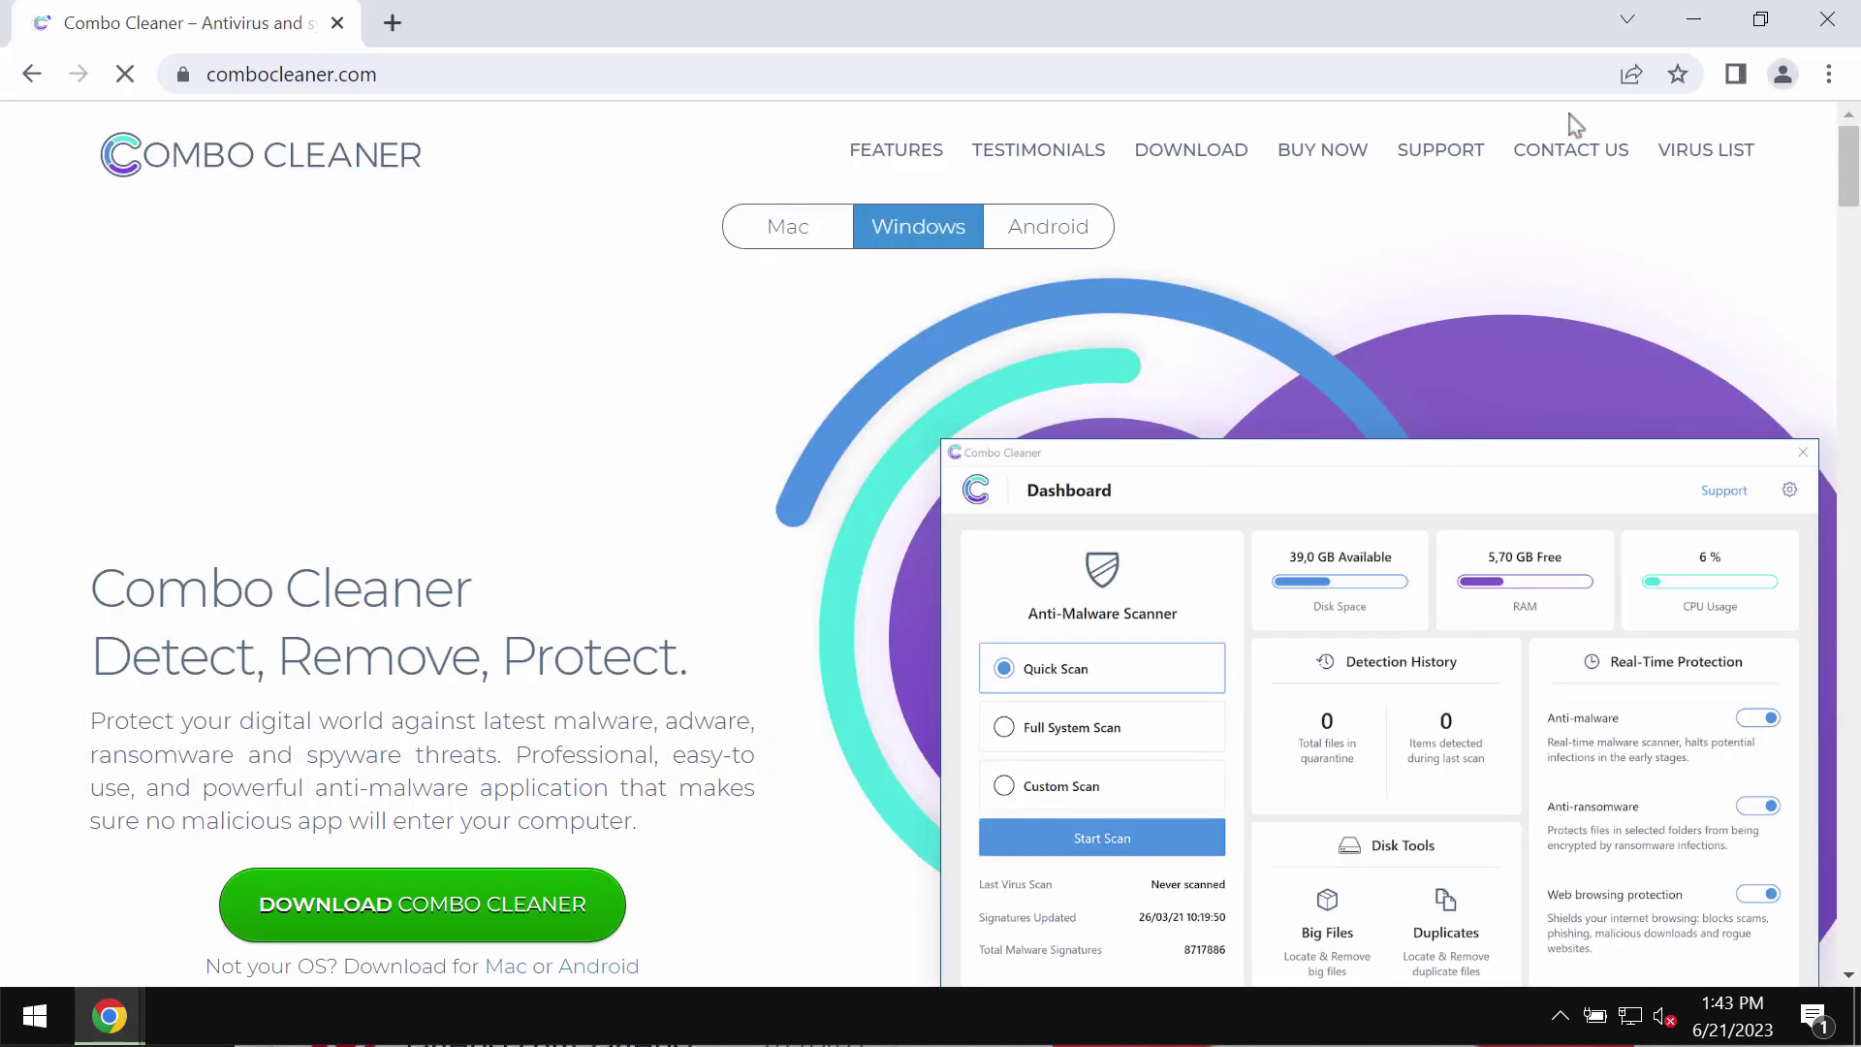
click(1695, 19)
Close the store popup and launch Combo Cleaner from its desktop shortcut to its Dashboard.
click(1656, 23)
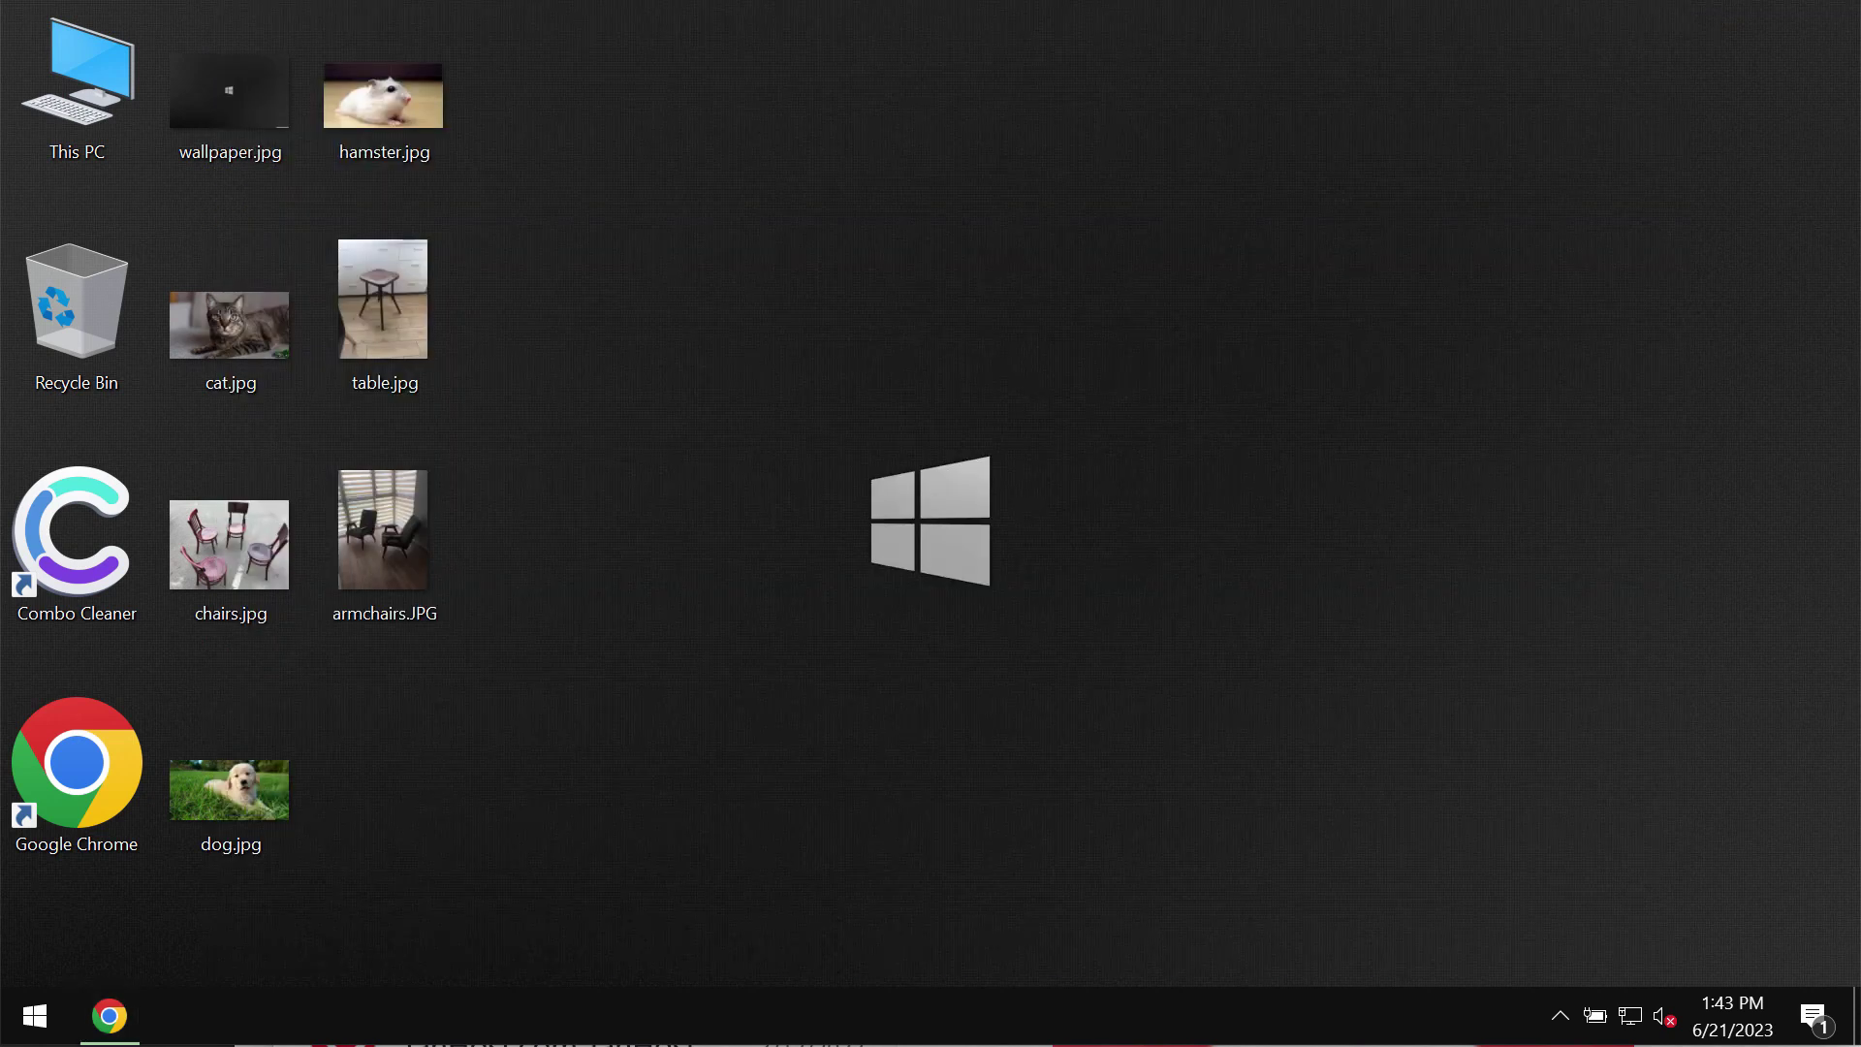
click(1561, 1011)
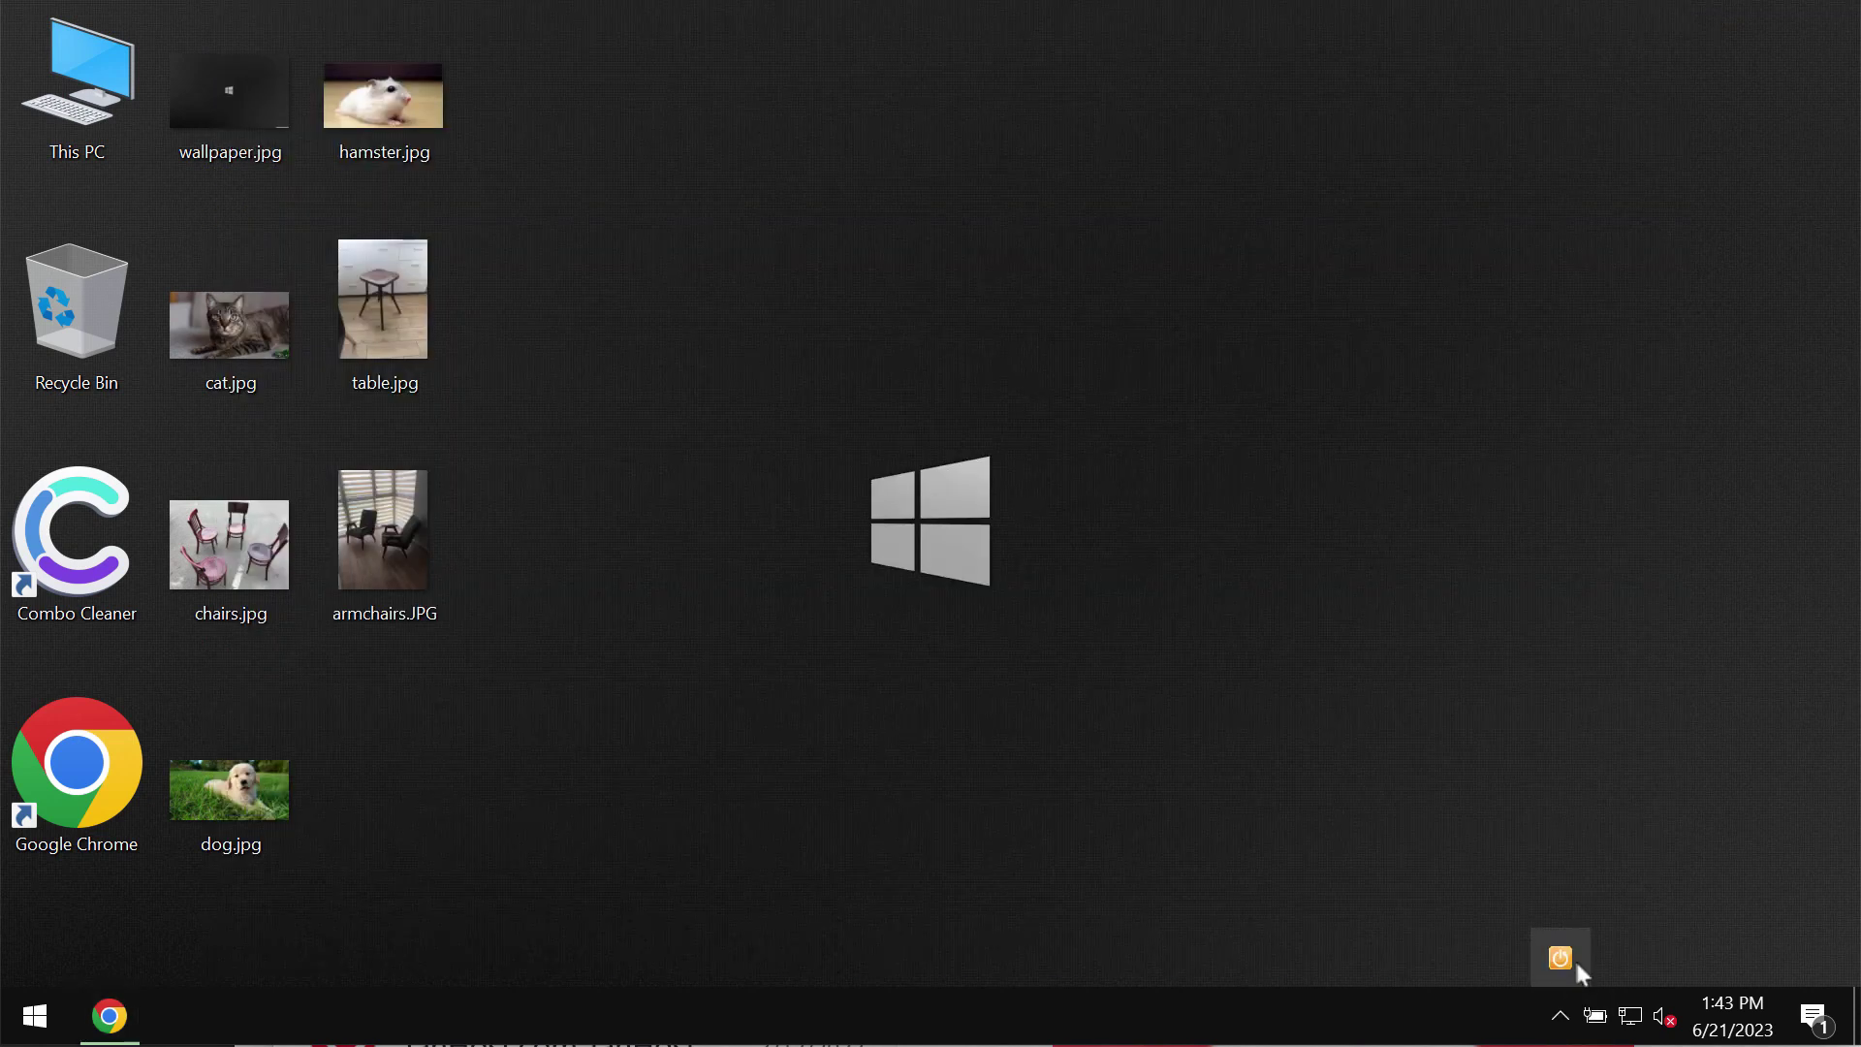
double_click(44, 527)
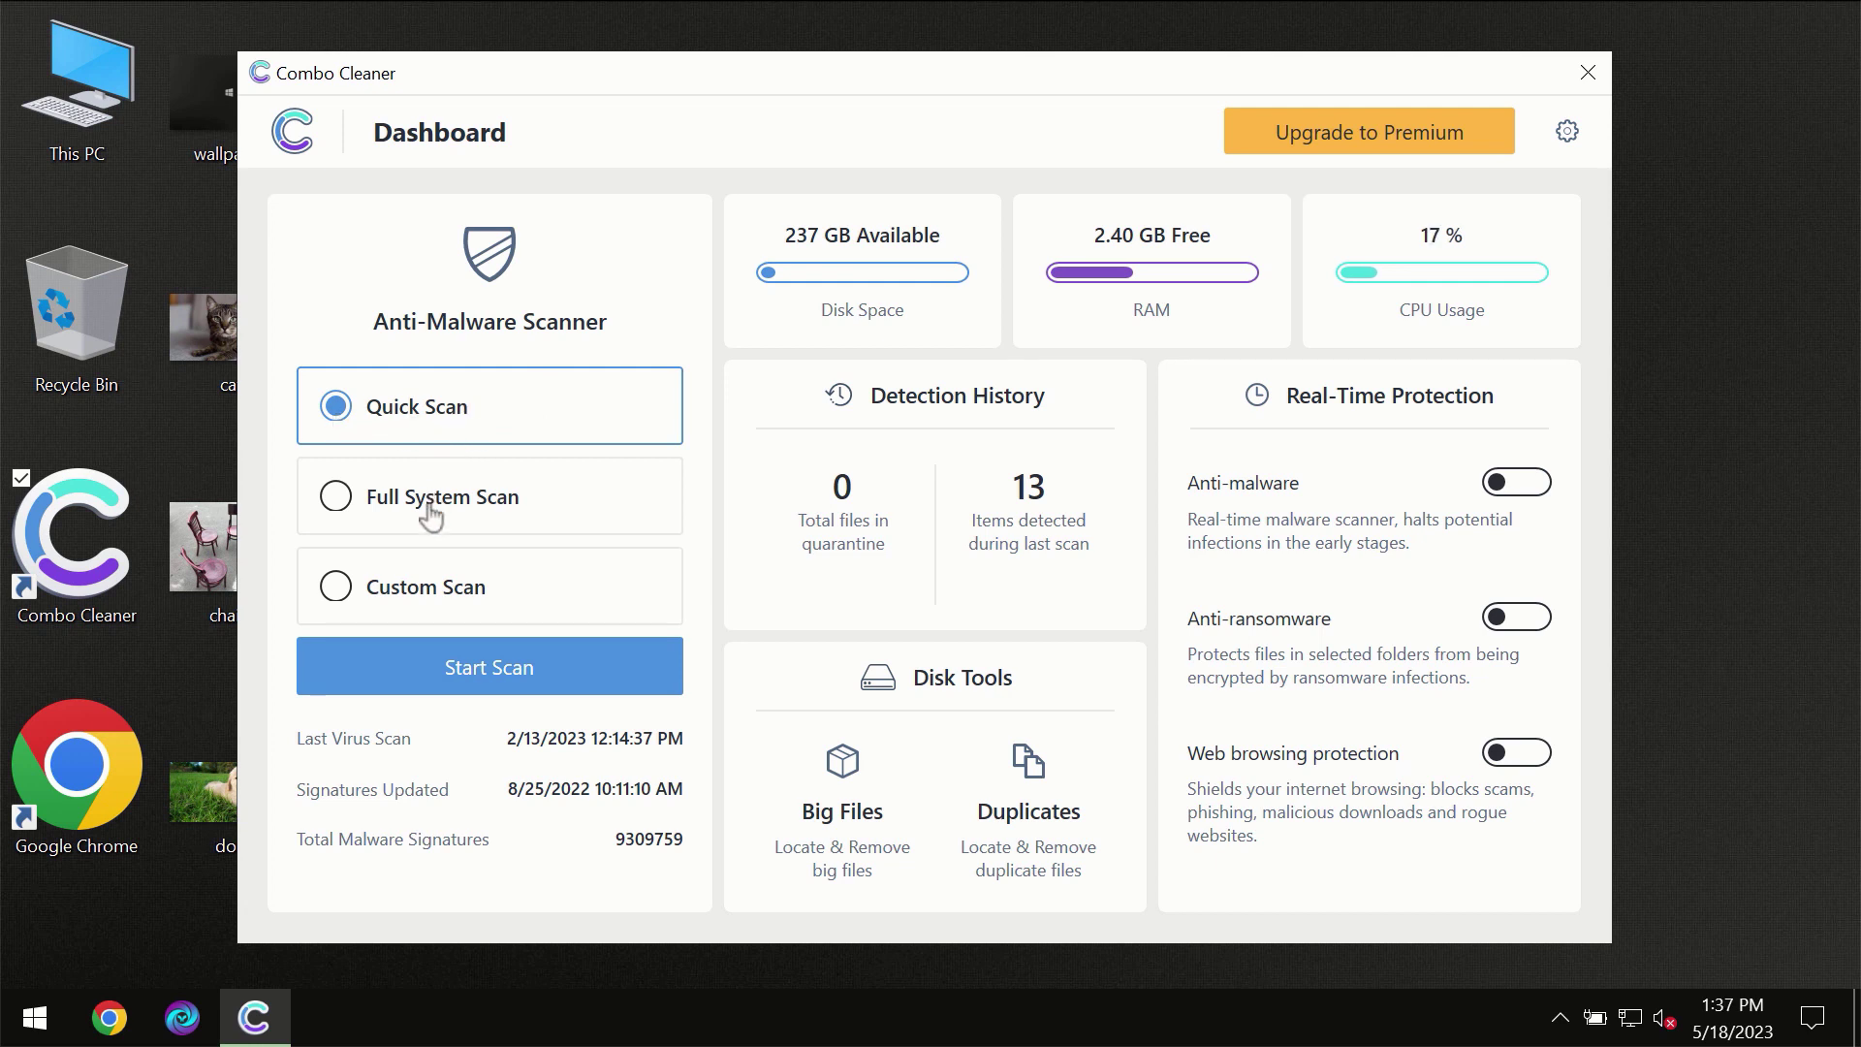
Start a Combo Cleaner Quick Scan from the Dashboard.
click(474, 671)
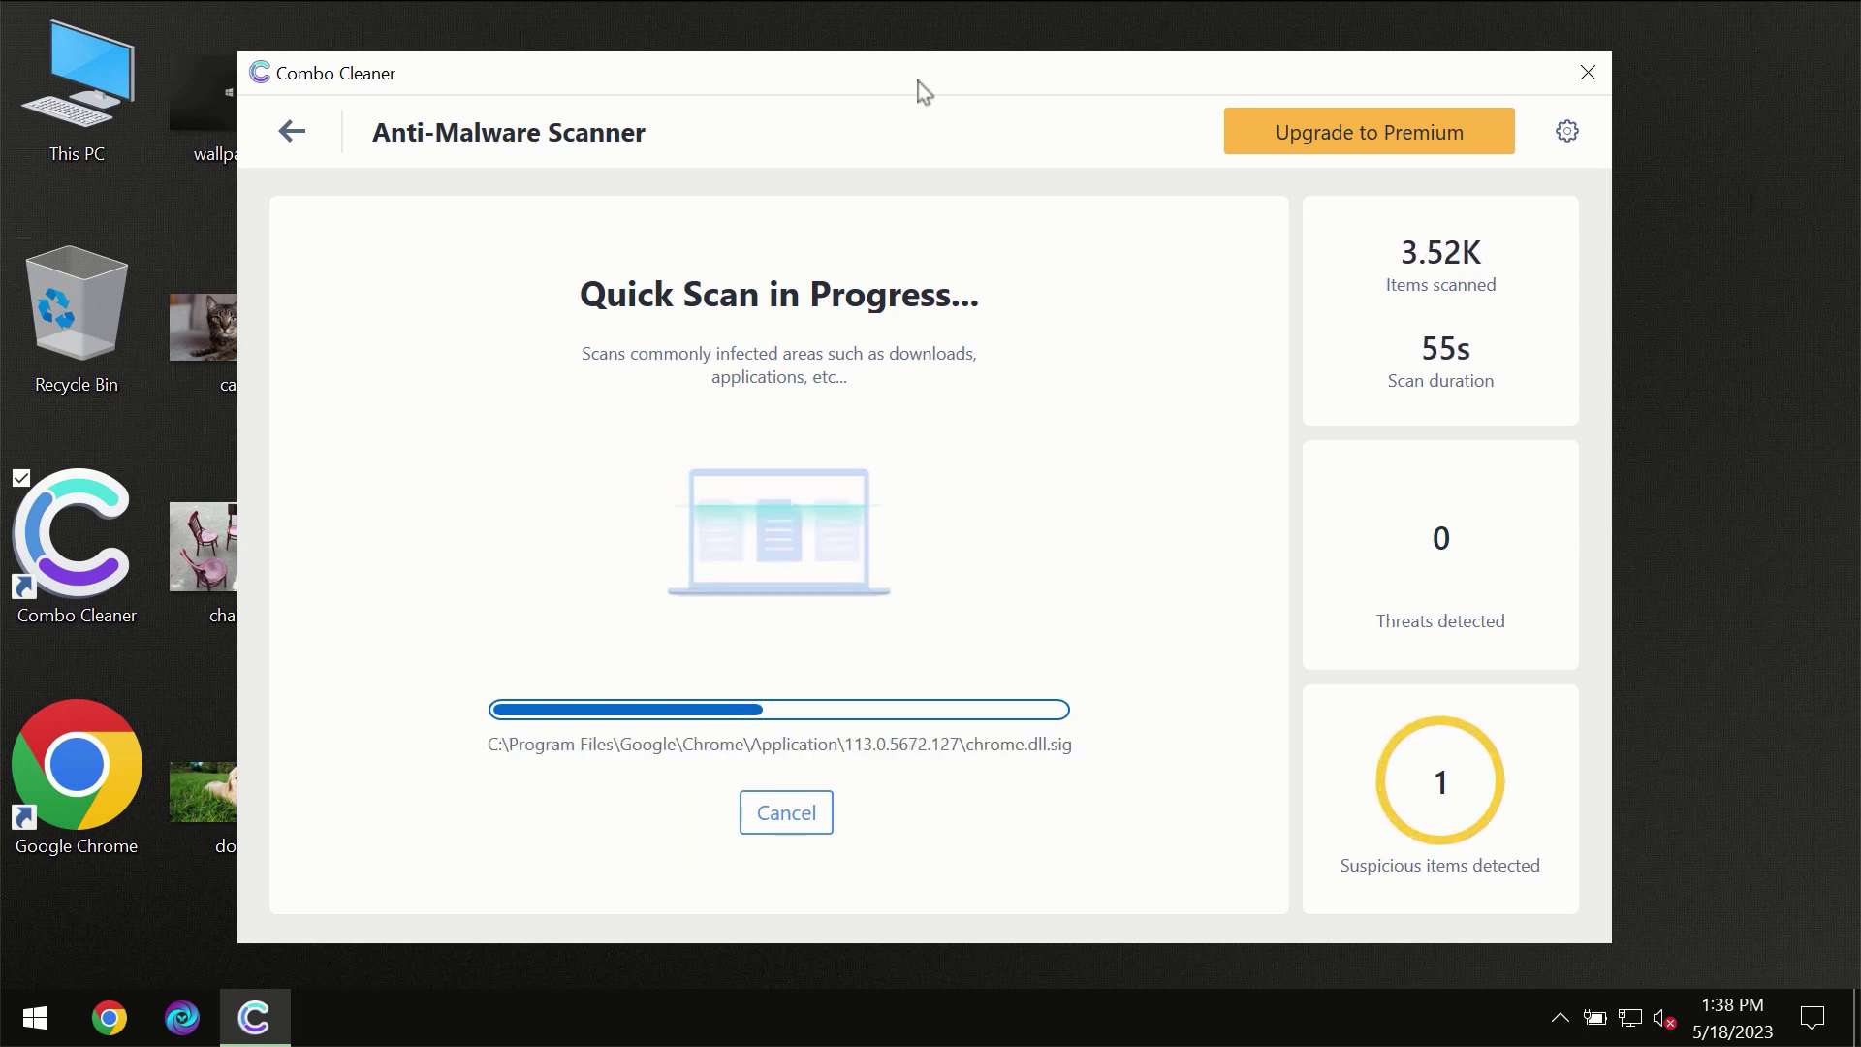
Check the Anti-Ransomware settings, then go back to the Dashboard while the scan runs.
click(1570, 133)
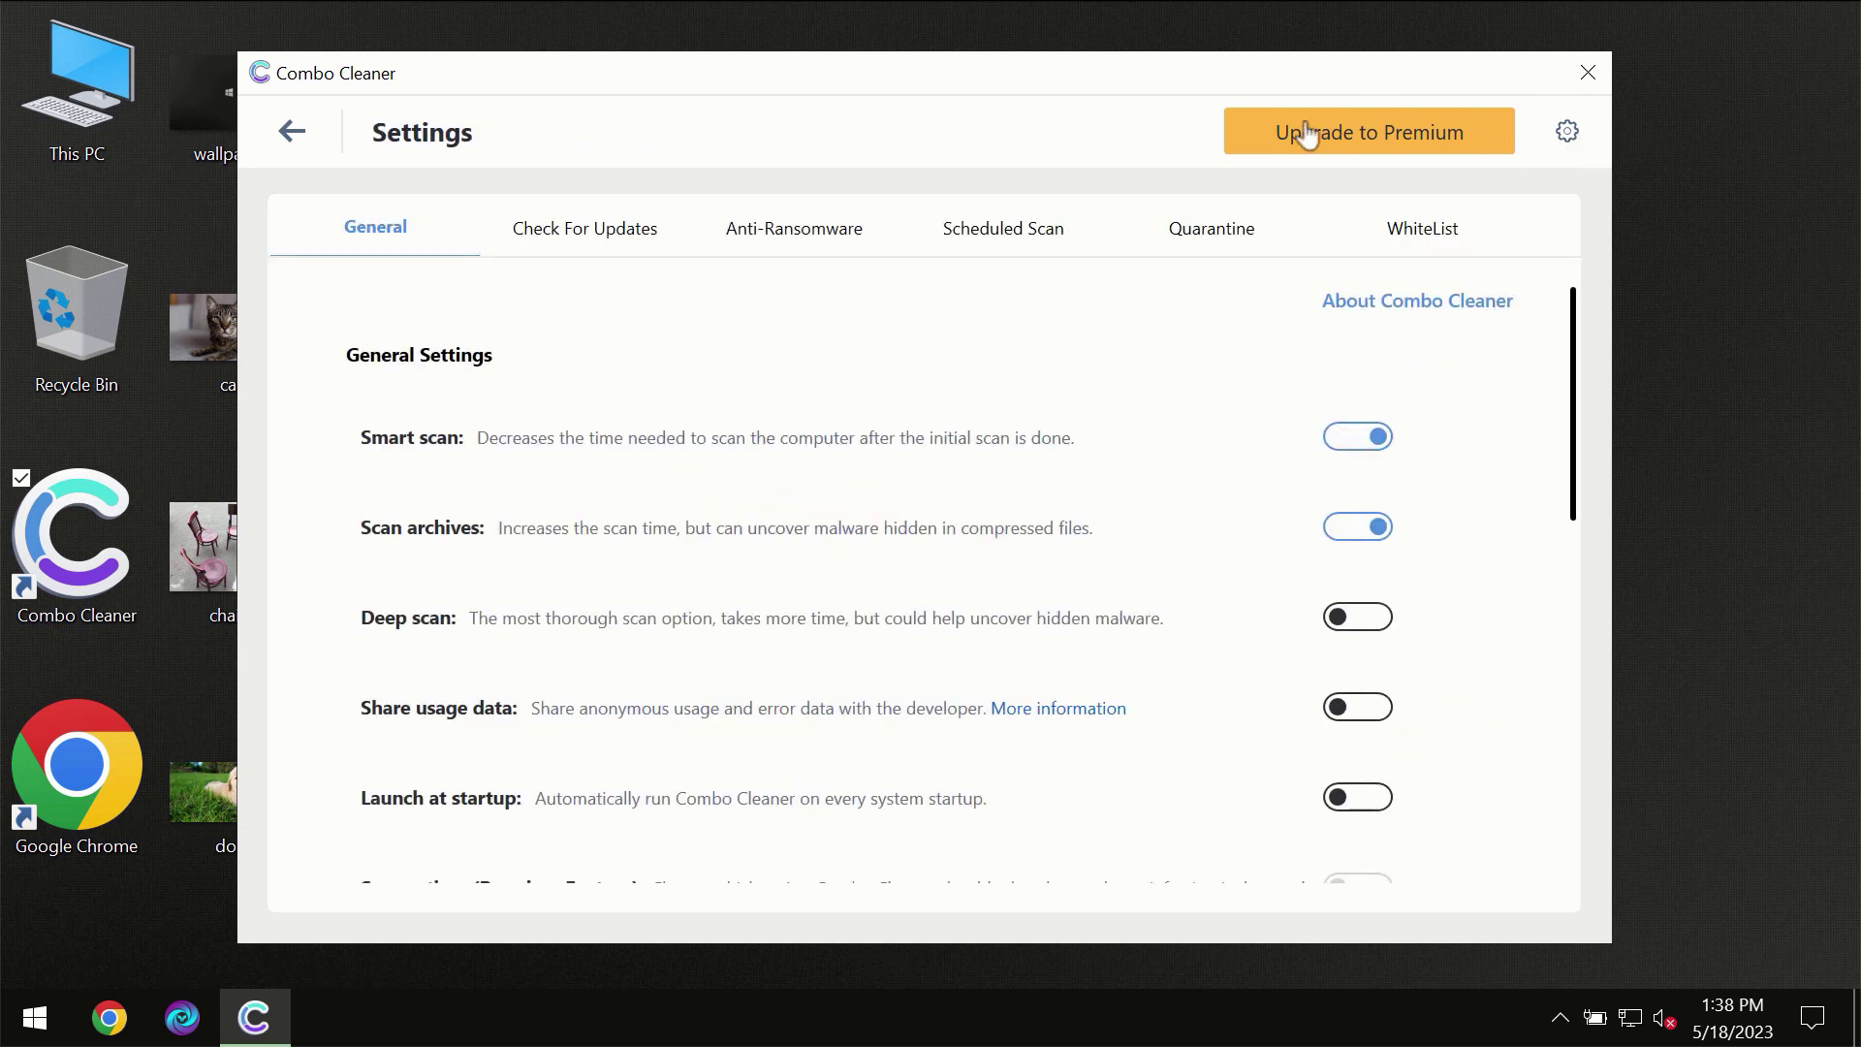
click(784, 249)
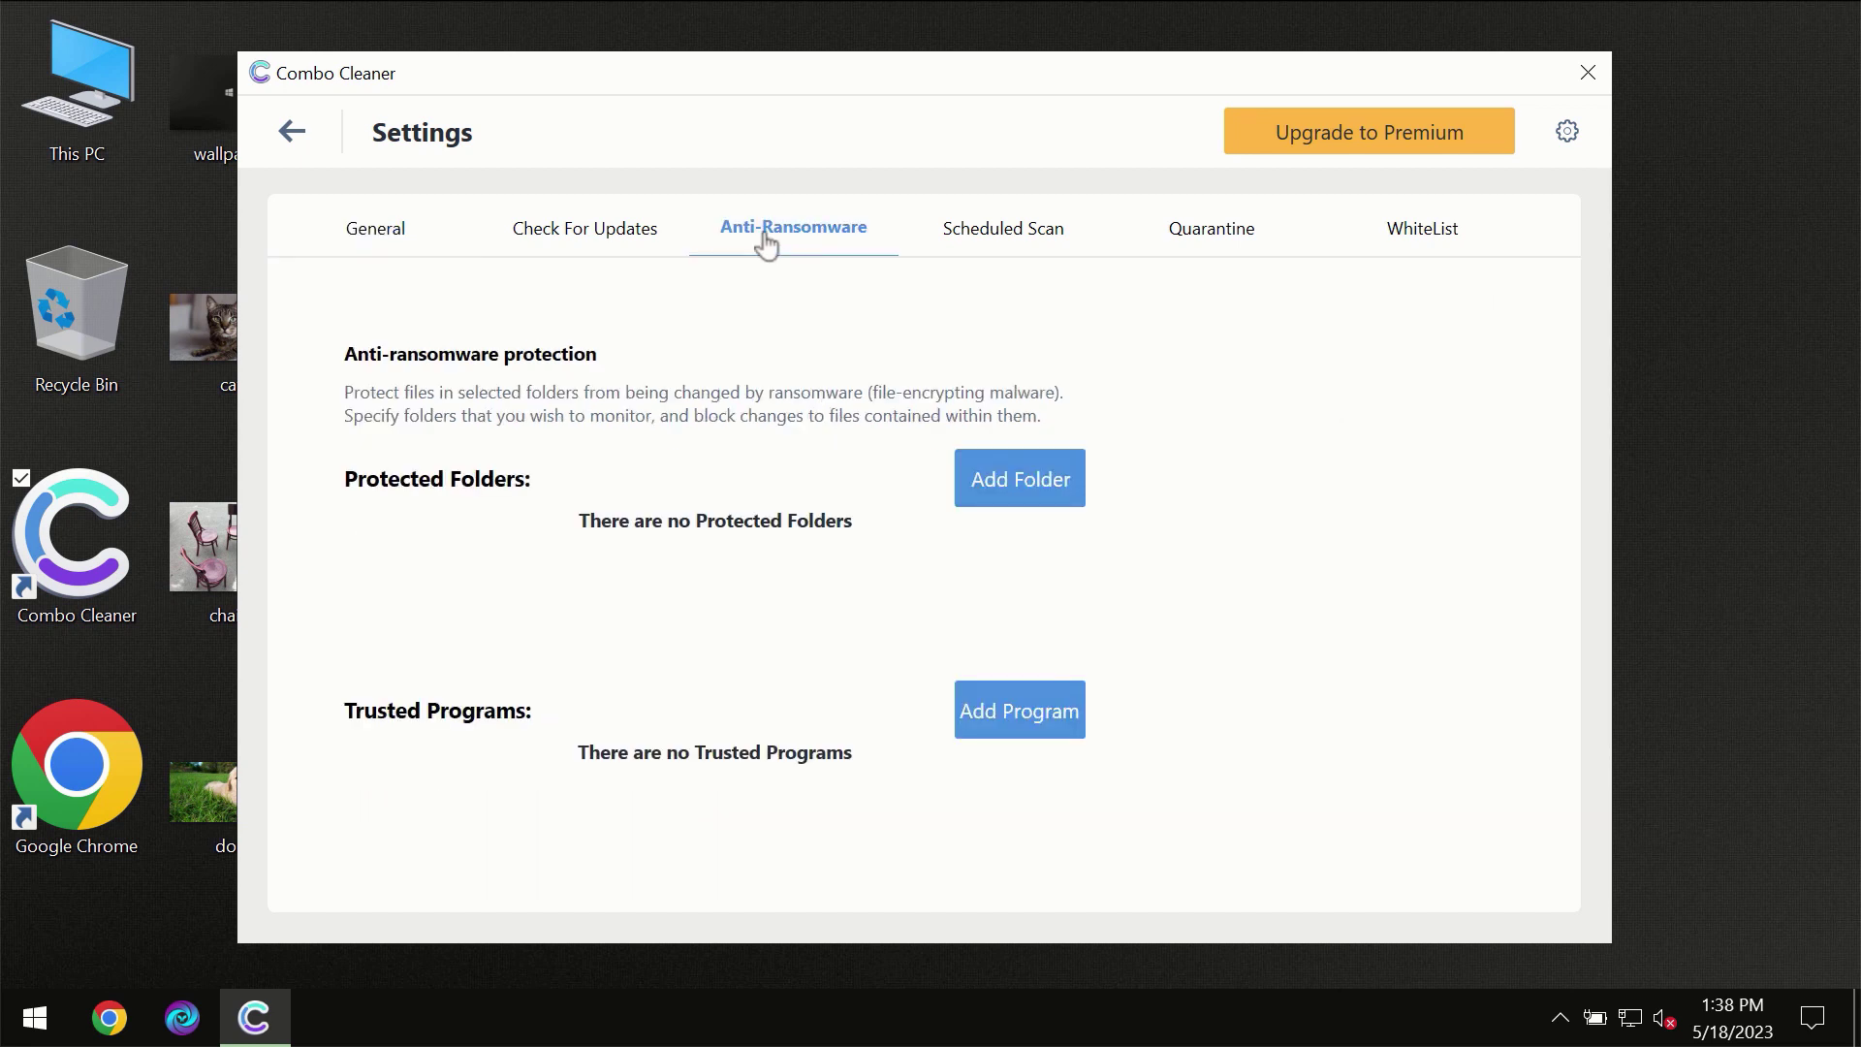
click(292, 134)
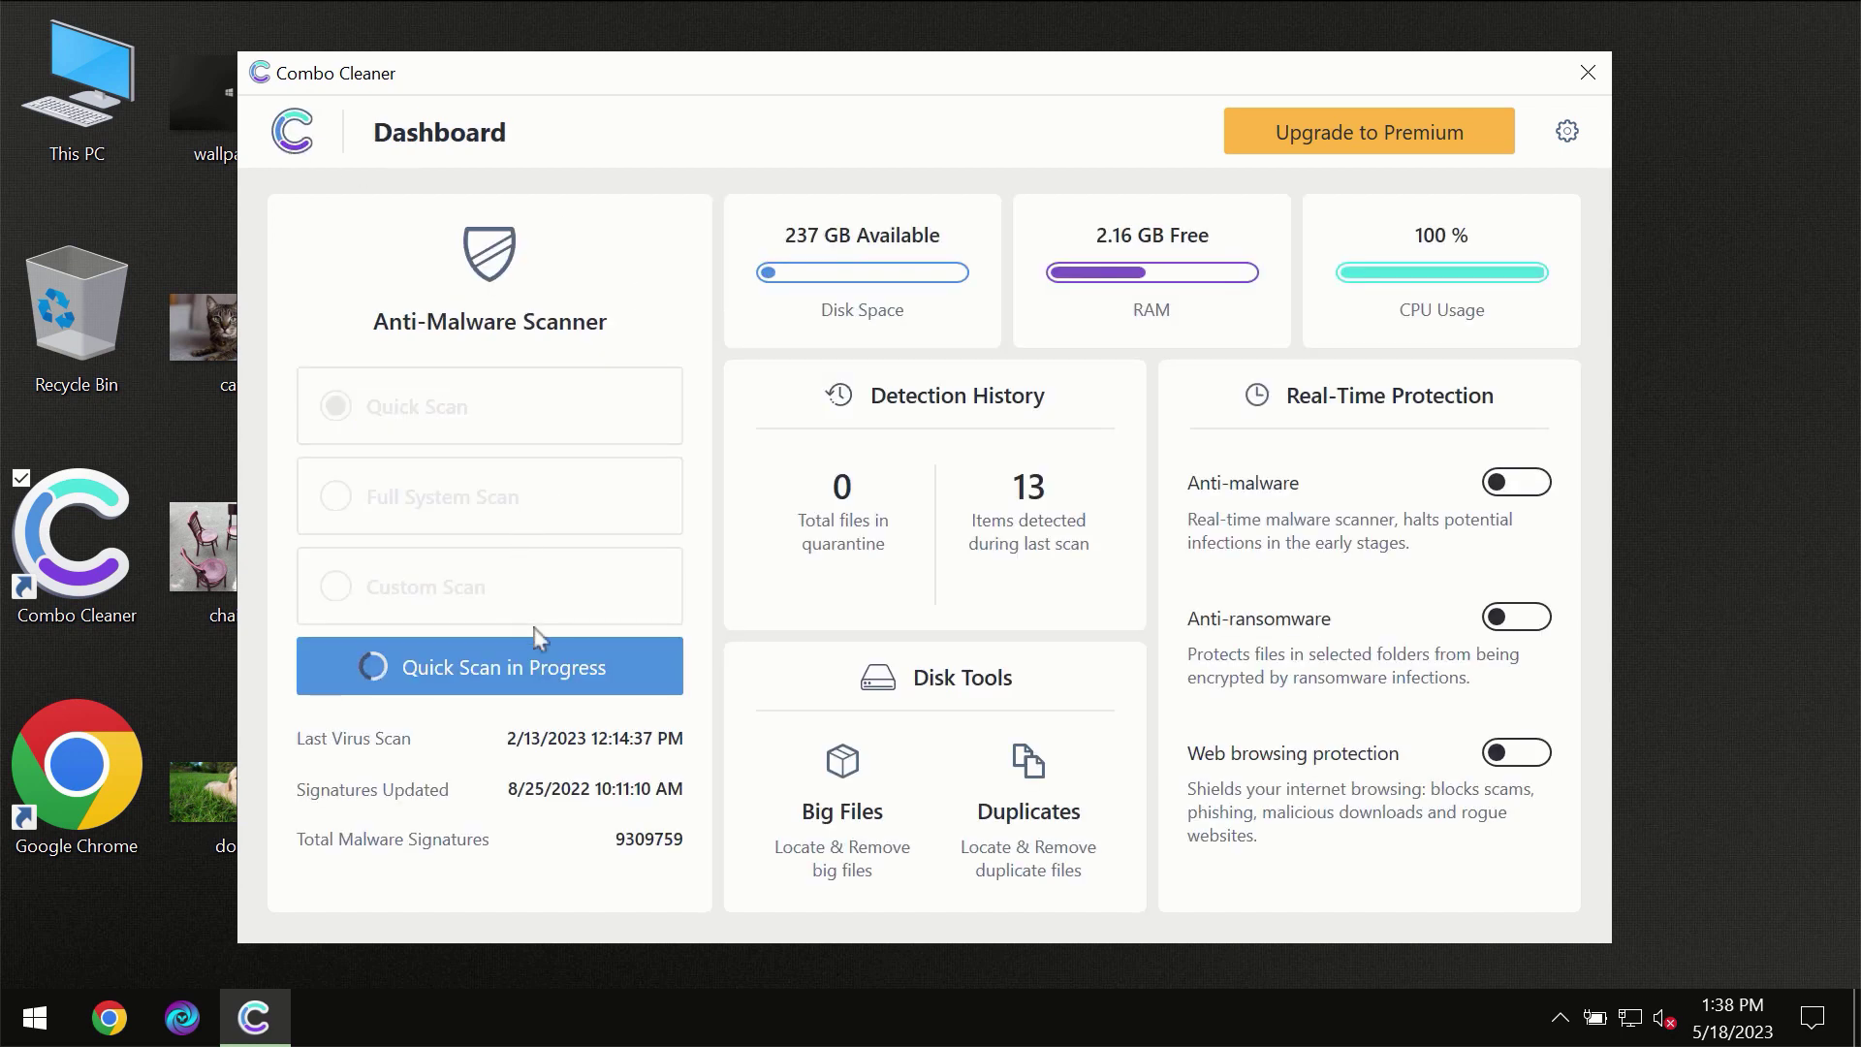
View the finished scan's awejx.eastfeukufunde.com Ads threat, then open the Upgrade to Premium page.
click(537, 674)
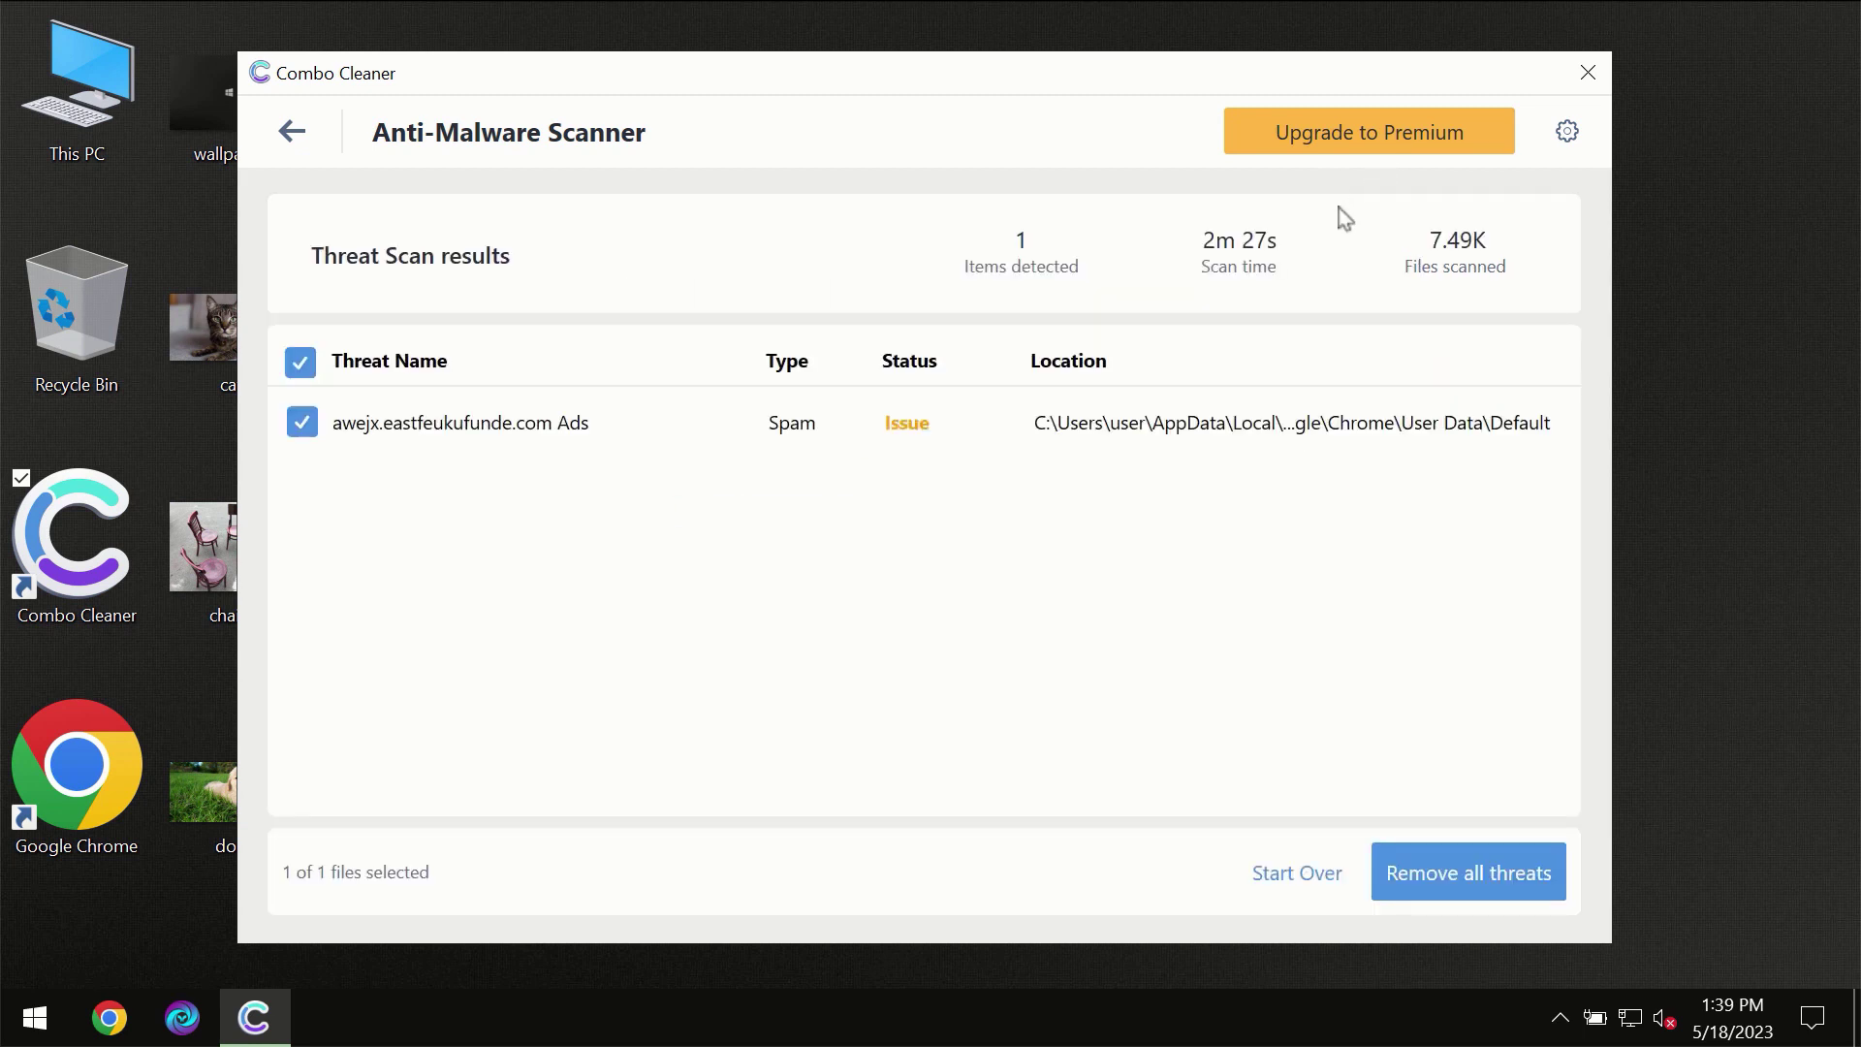
click(1341, 136)
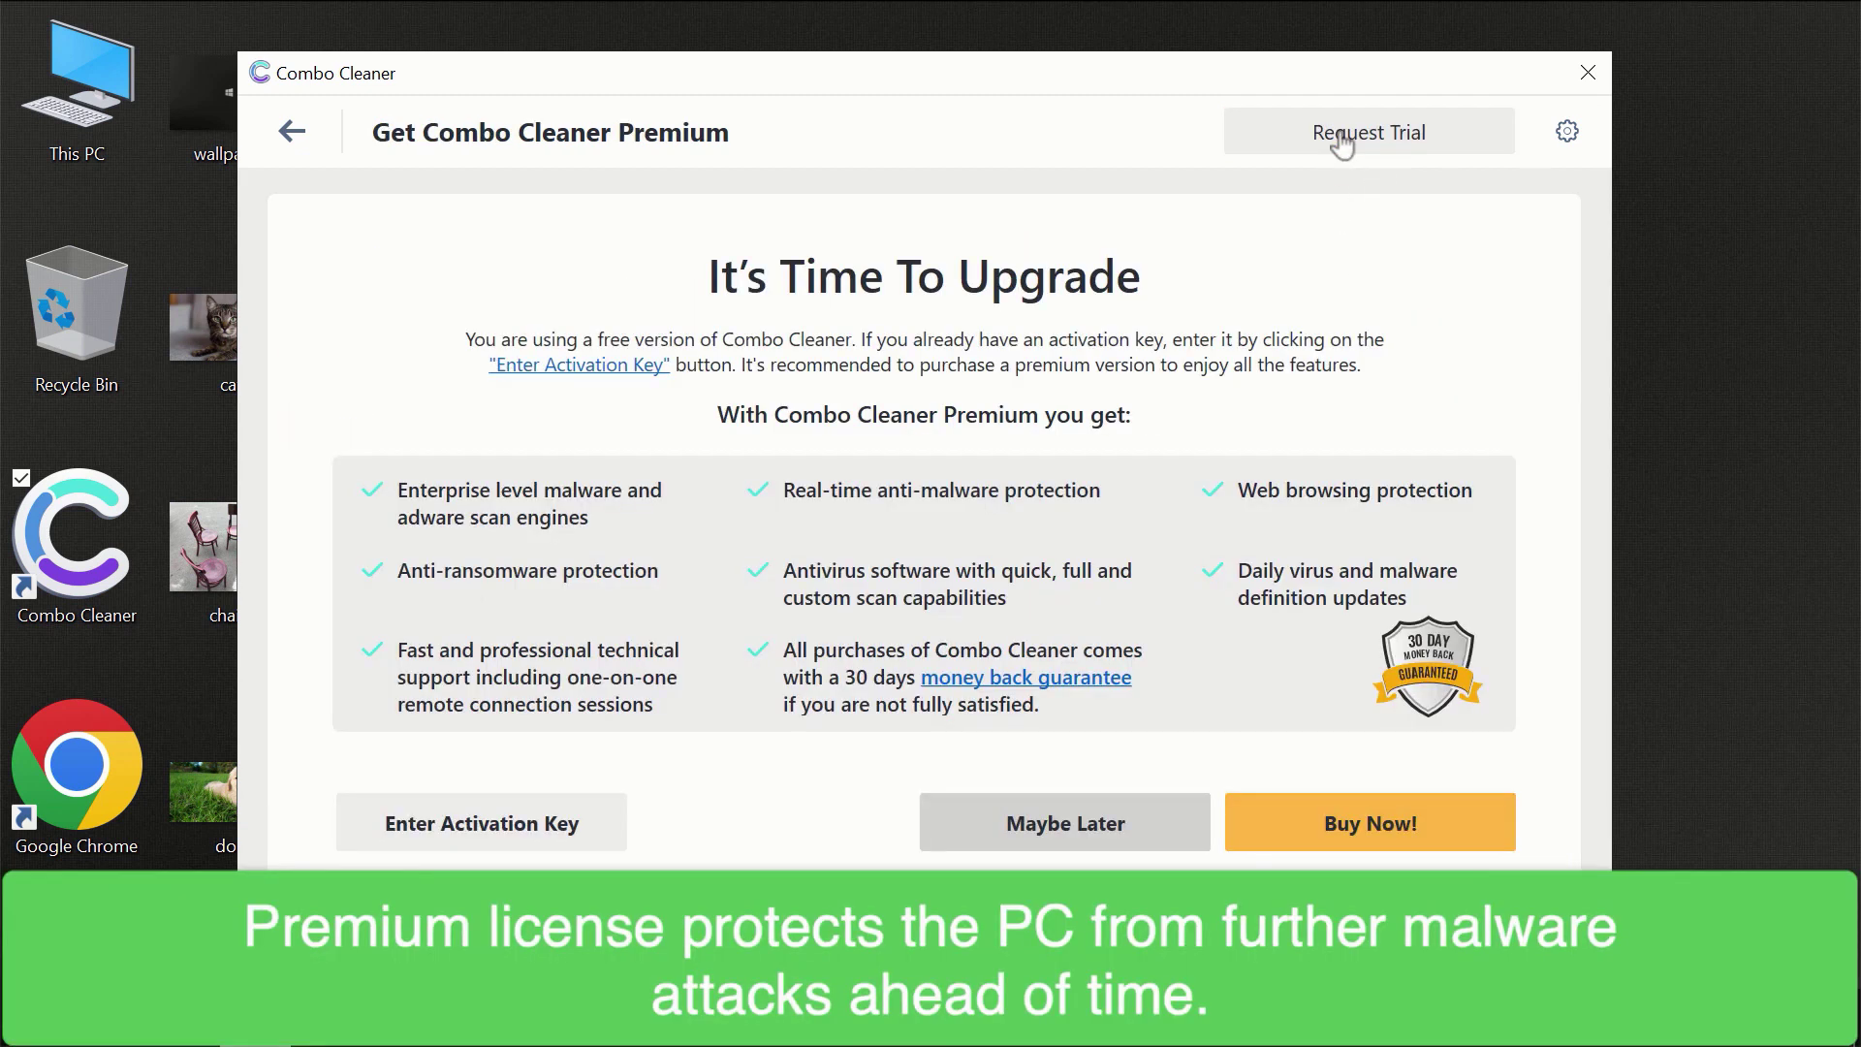